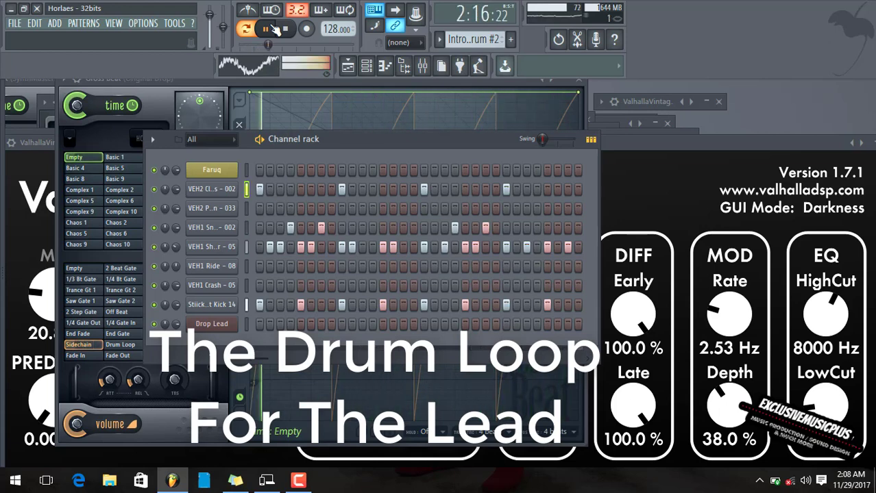
Step: Open the Drop Lead channel's piano roll and audition keys from A4 up to B5 against the drum loop
right_click(209, 324)
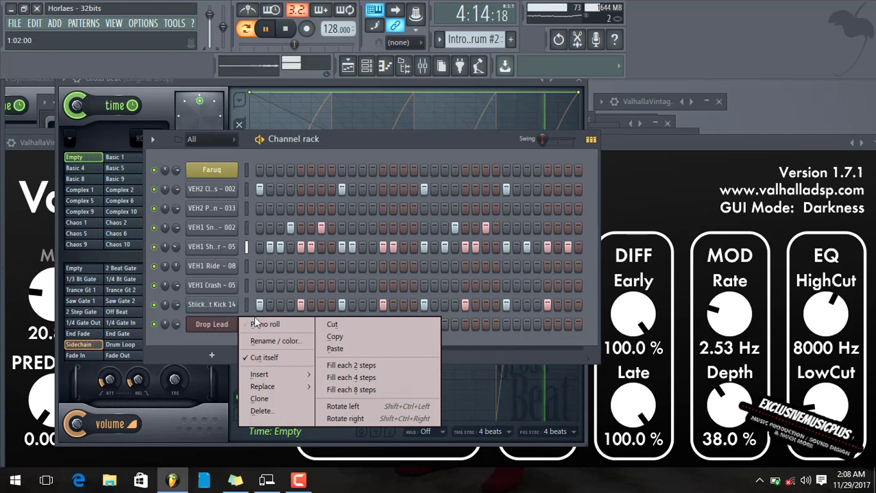
left_click(257, 324)
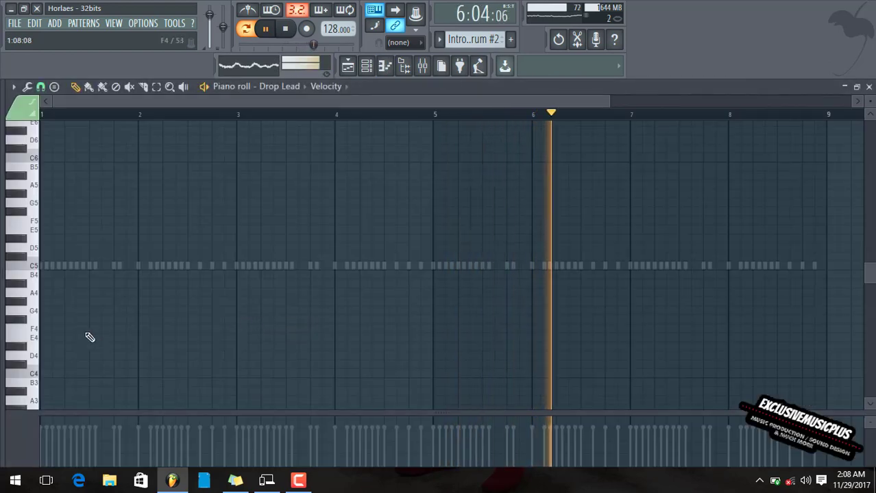
left_click(36, 296)
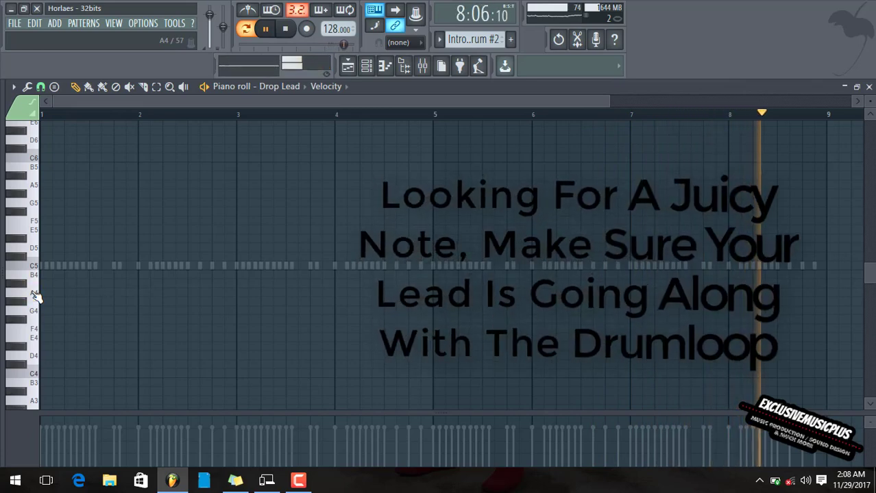
left_click(36, 268)
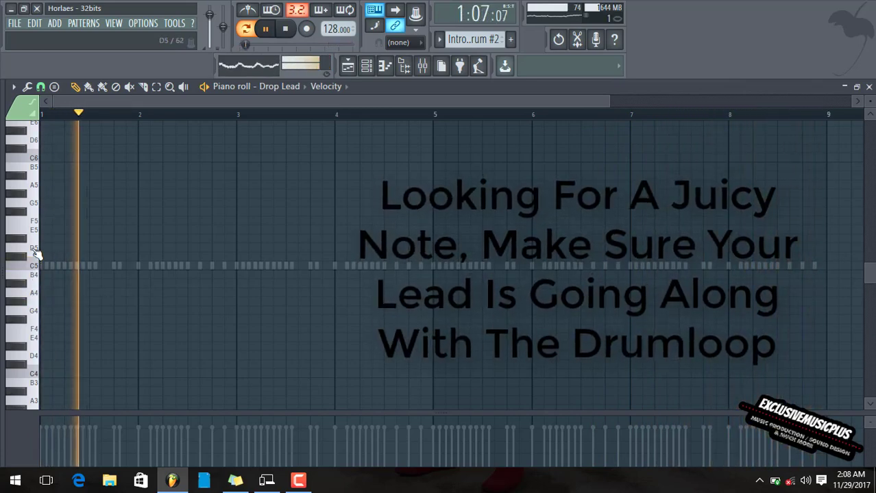
left_click(34, 203)
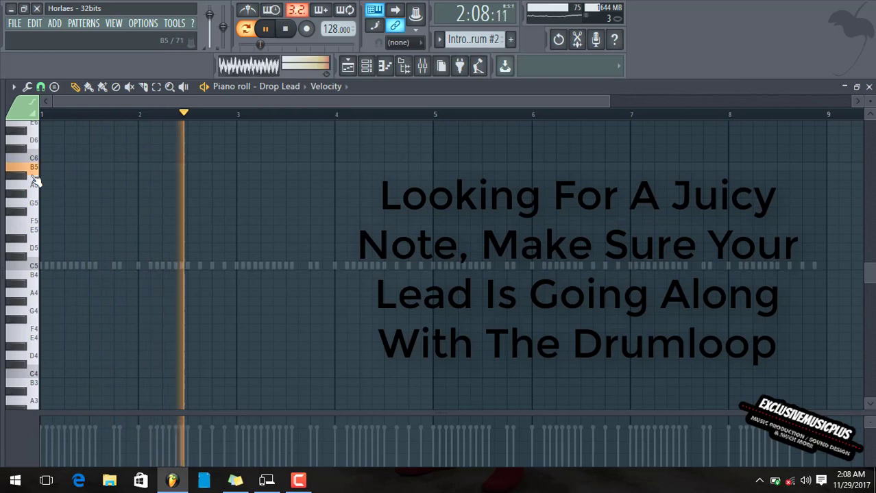
left_click(38, 191)
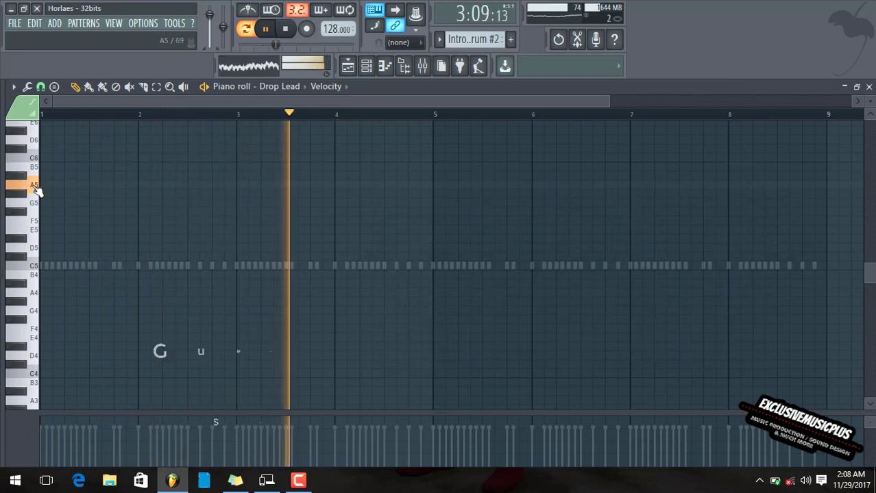
left_click(34, 187)
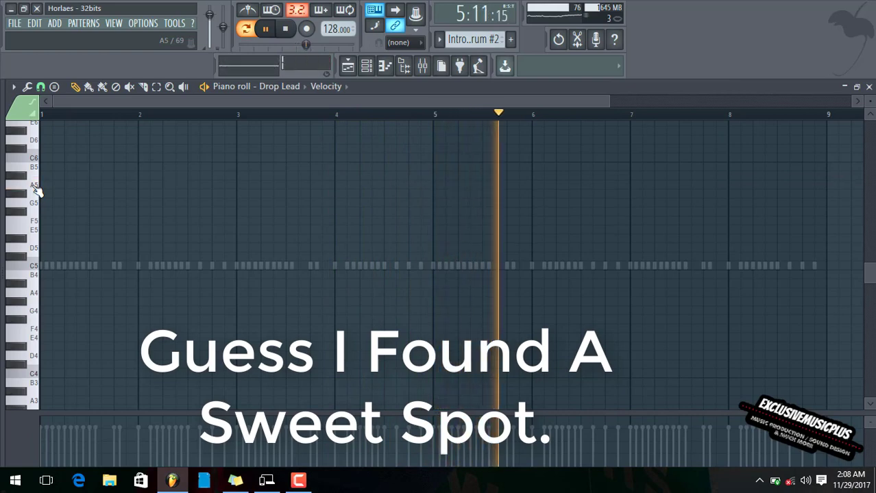
left_click(37, 191)
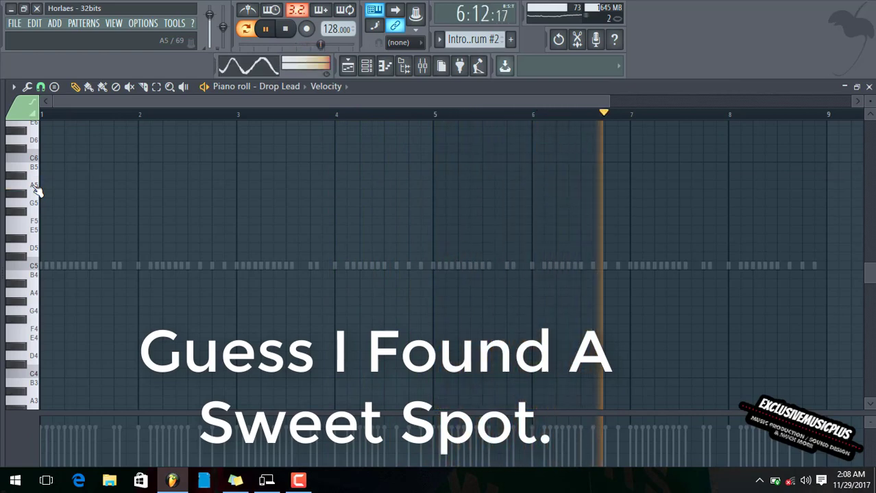
left_click(38, 191)
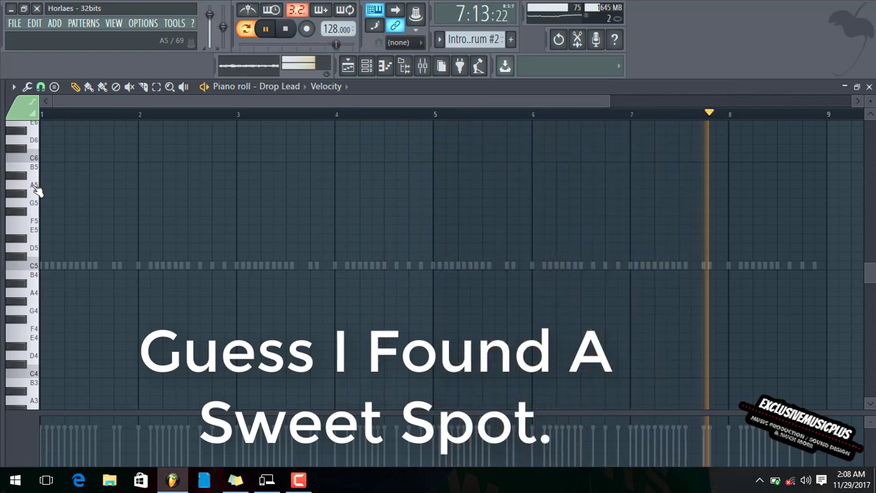
left_click(38, 191)
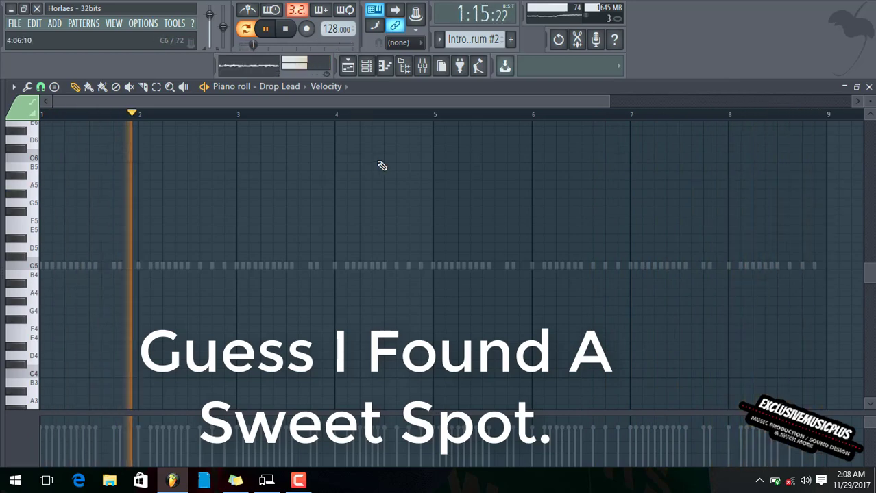
Step: Draw two-step A4 notes at 1:01, 1:09 and 1:13 and a two-step C5 at the start of bar 2
left_click_drag(573, 103, 266, 103)
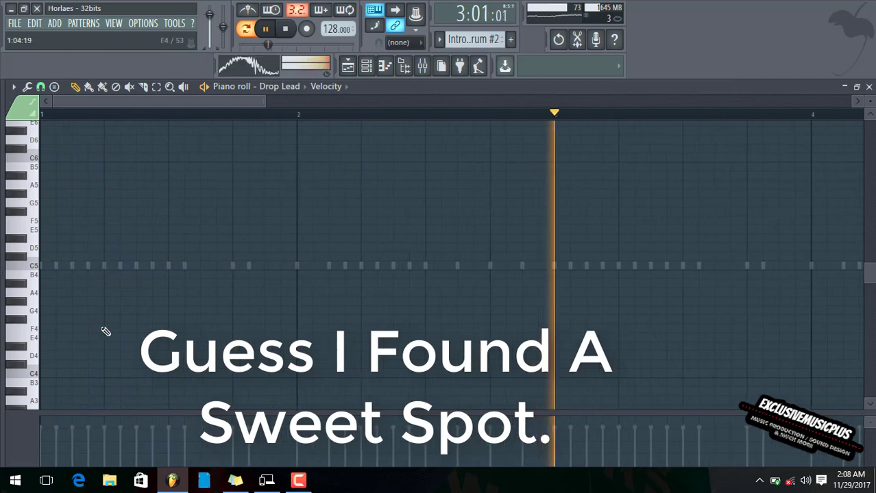
left_click(46, 295)
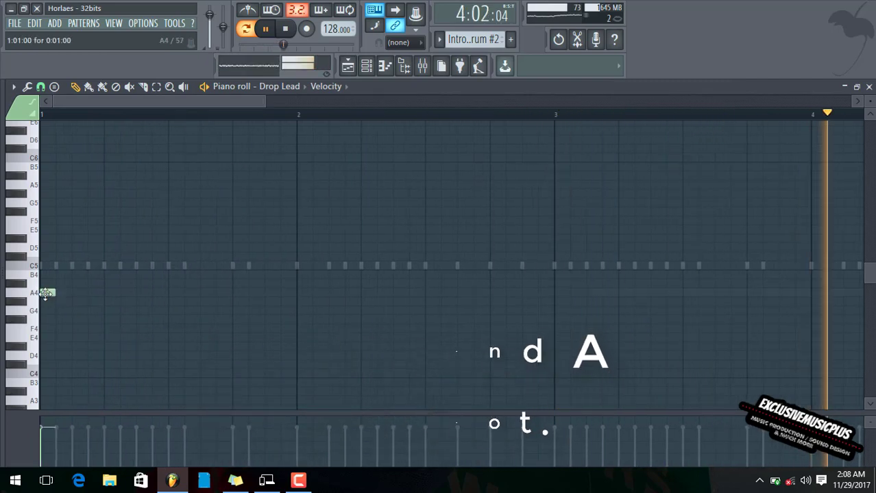
left_click_drag(55, 294, 64, 294)
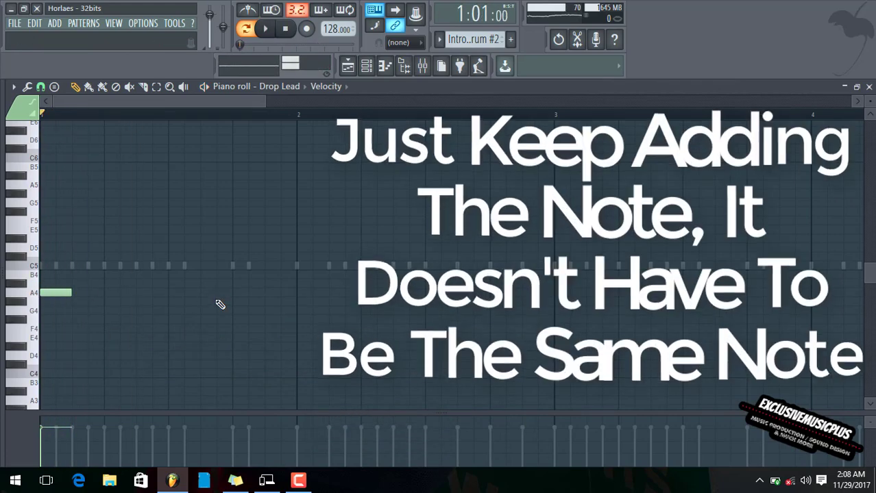
left_click(234, 294)
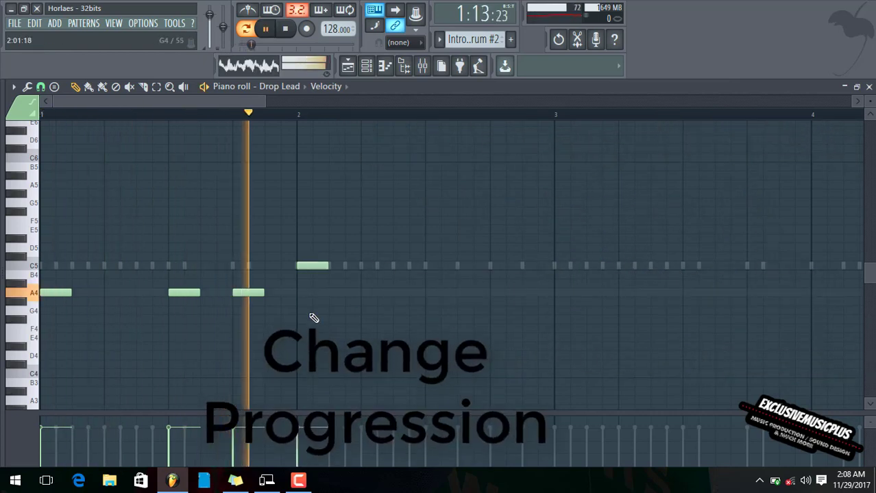
key("space")
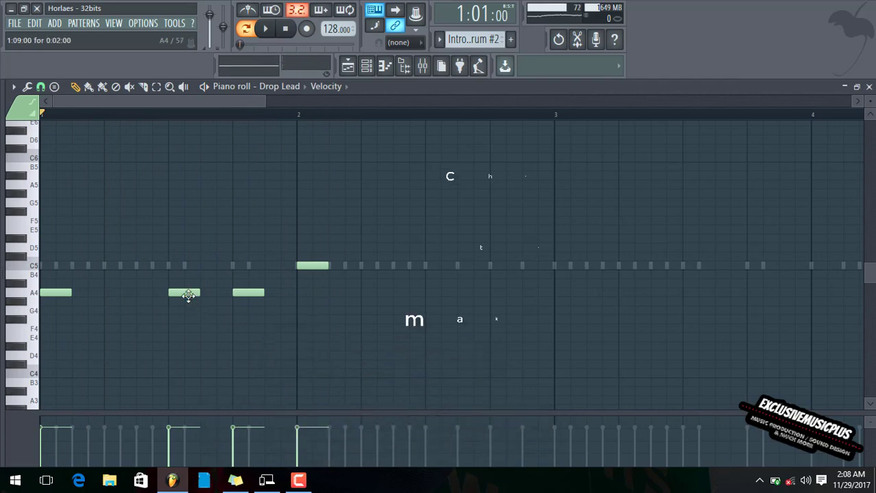
Step: Place the second and third A4 notes at 1:13 and 1:16, one step long each, and add a one-step A#4 at 2:06
left_click_drag(188, 294, 288, 293)
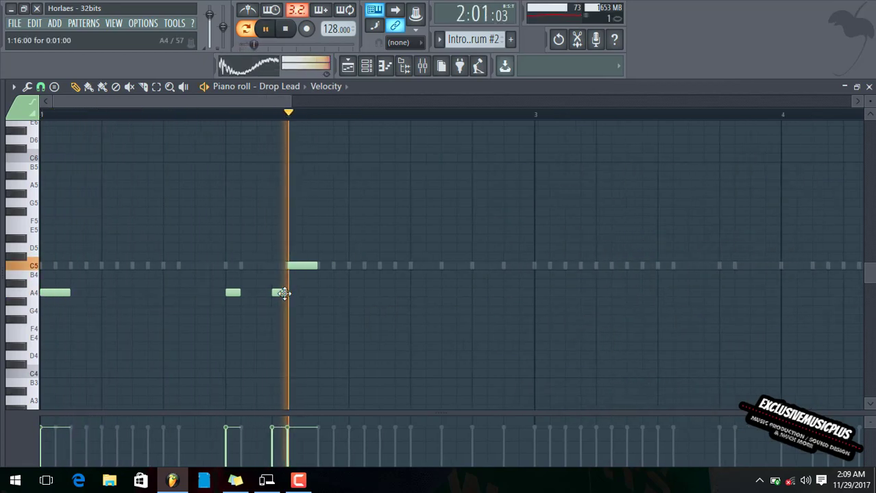
scroll(285, 293, "down", 3)
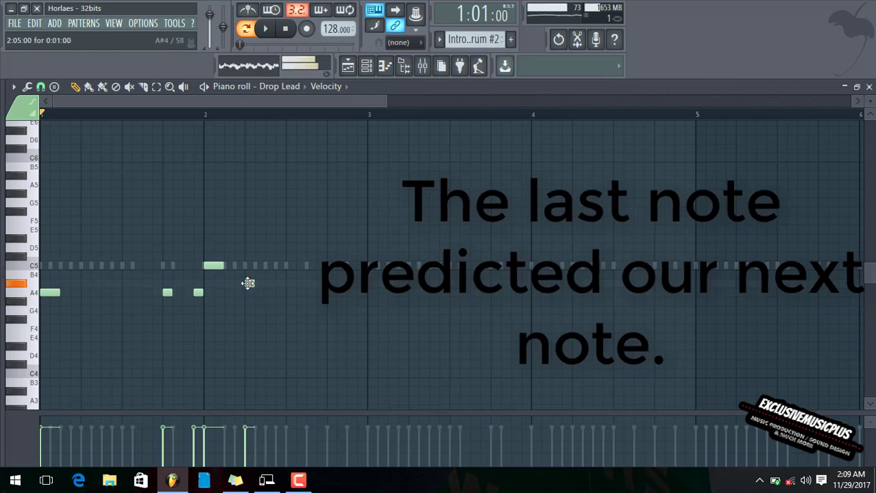
key("space")
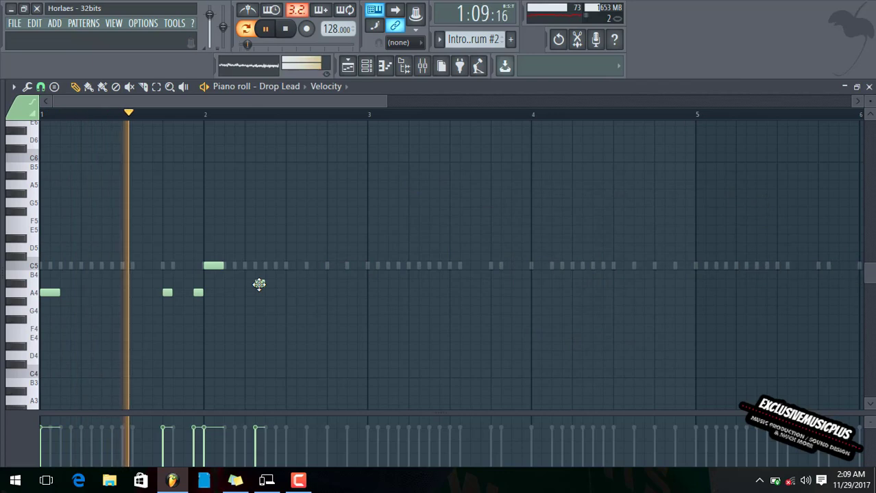
key("space")
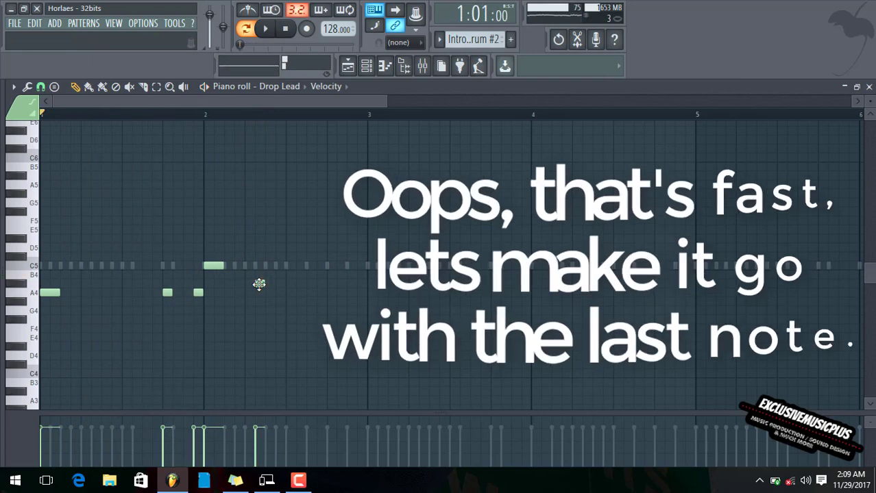
Step: Try the A#4 note in bar 2 at 2:07 and at 2:05, playing the pattern back at each position
left_click(259, 285)
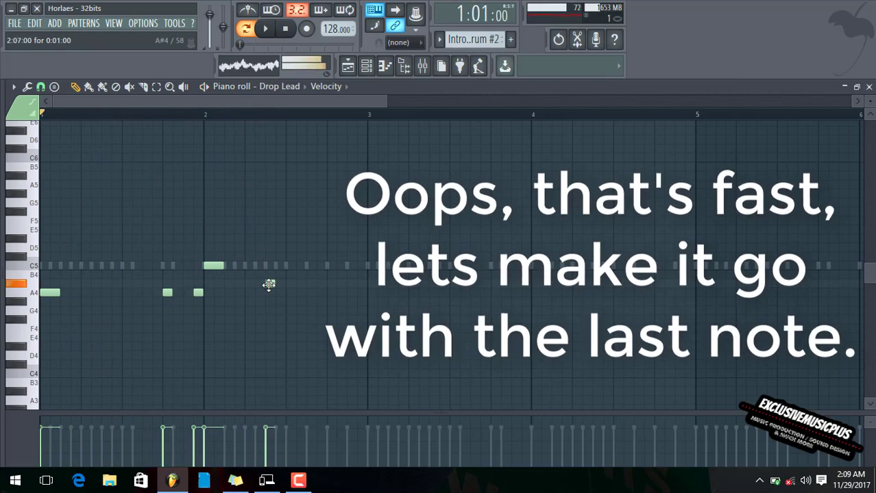
key("space")
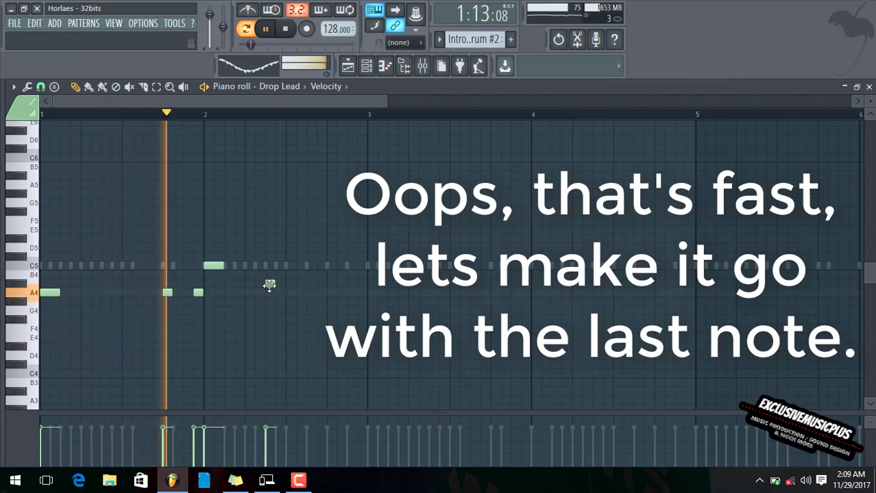
key("space")
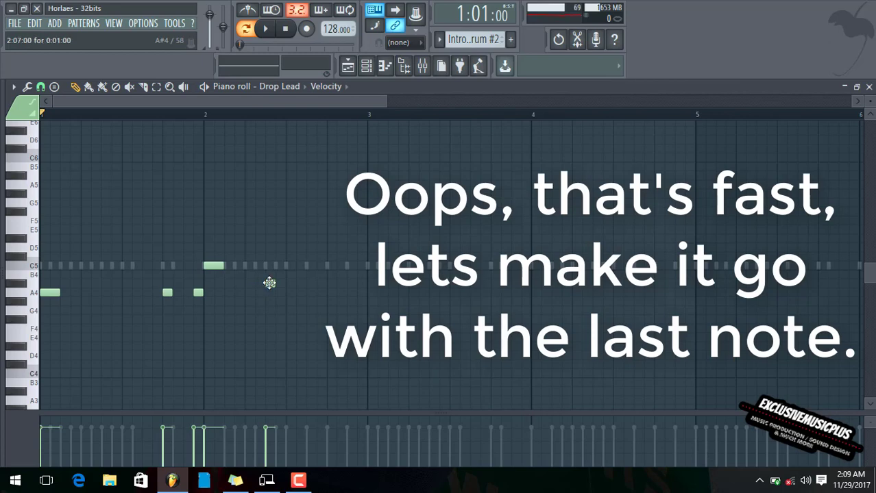
left_click_drag(269, 283, 251, 281)
key("space")
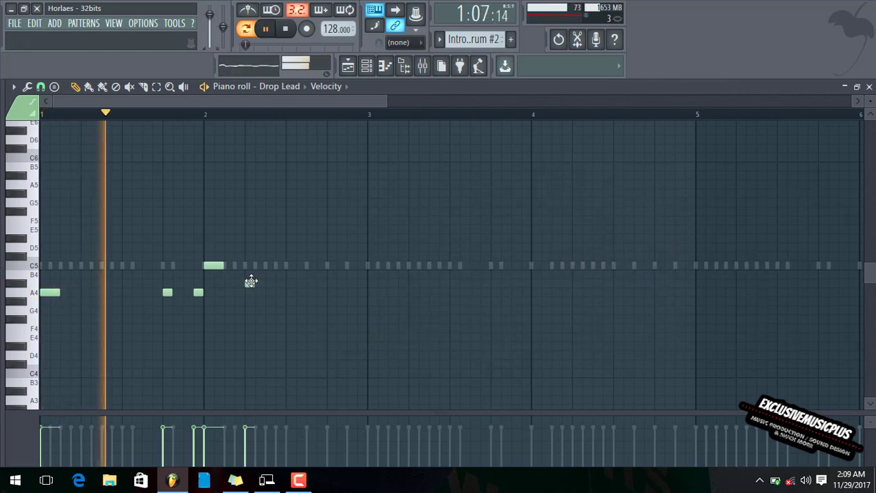
key("space")
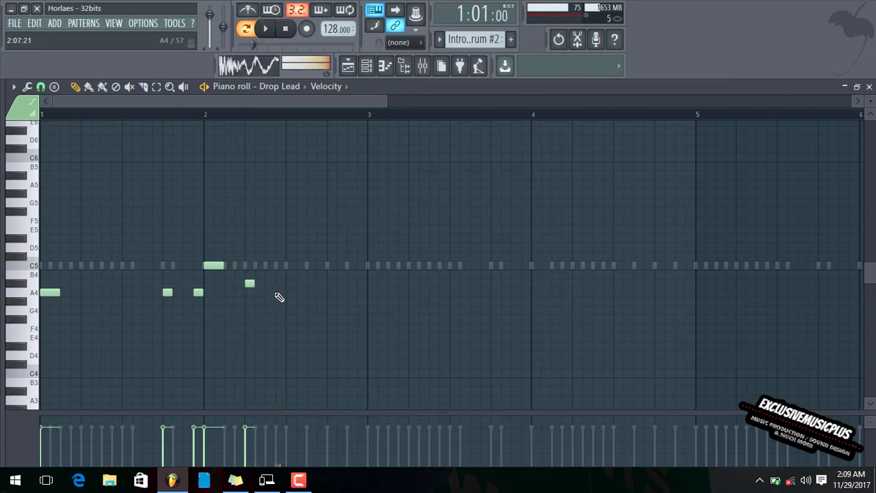
Step: Add an A4 note at 2:09, lengthen it to two steps and play the pattern back
key("space")
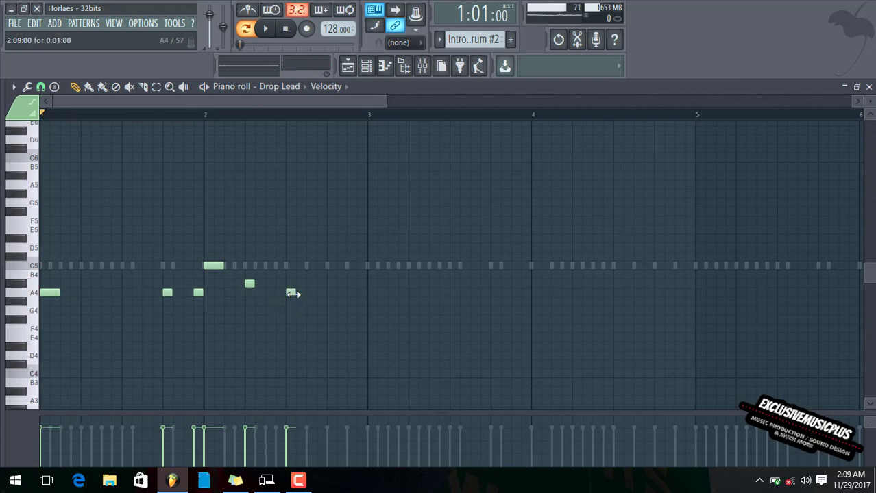
key("space")
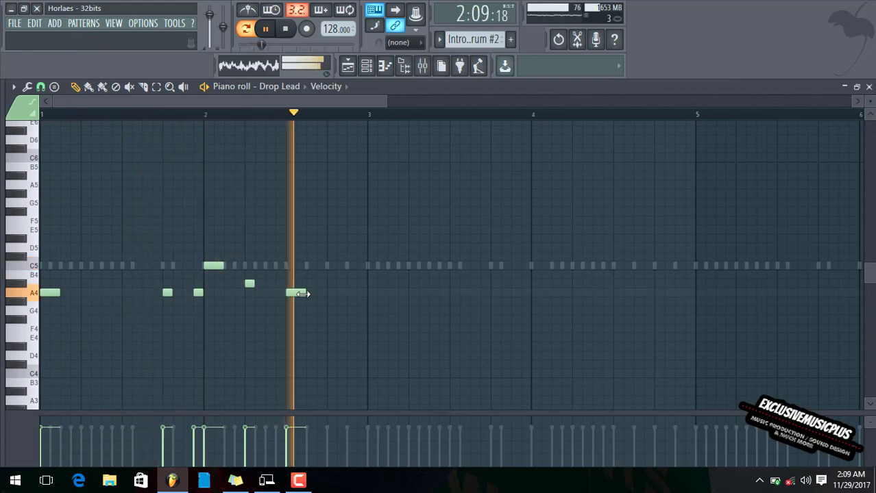
key("space")
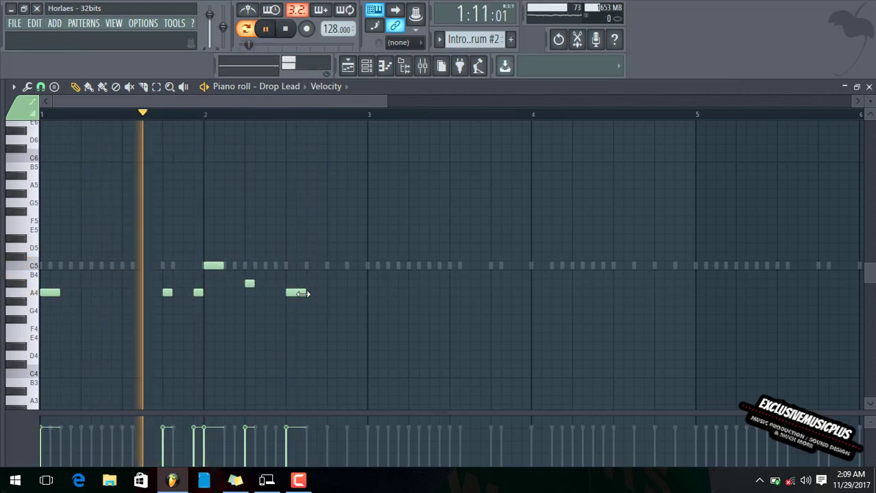
key("space")
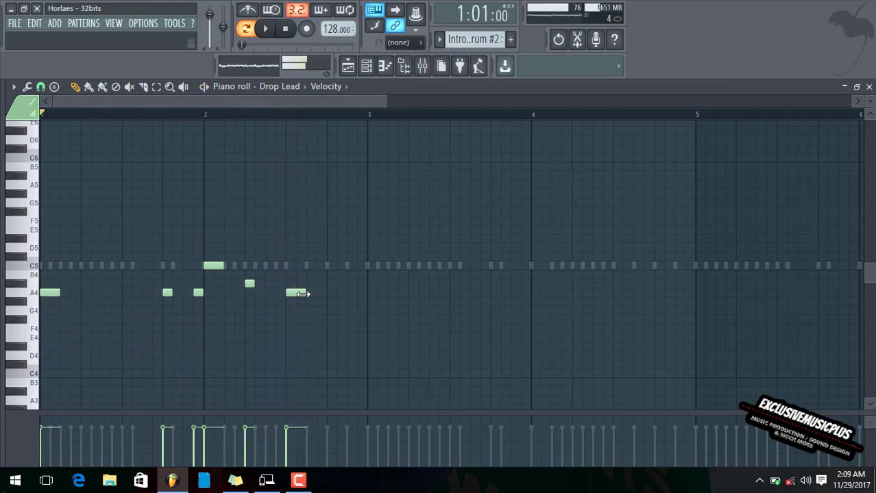
Step: Raise the A4 note at 1:16 to A#4 and listen to the pattern
left_click_drag(195, 294, 196, 284)
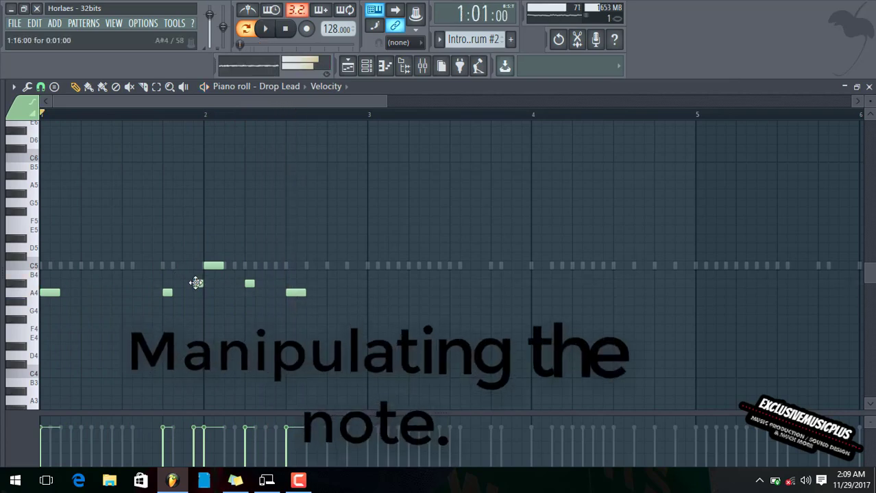
key("space")
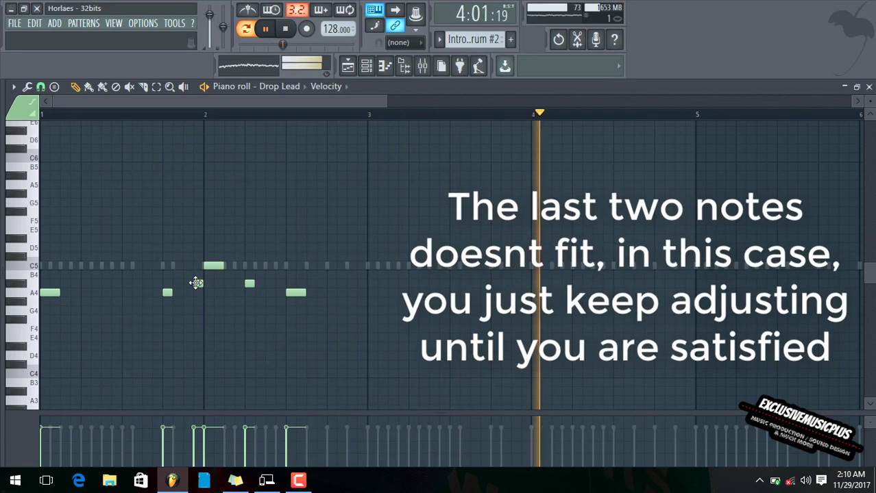
key("space")
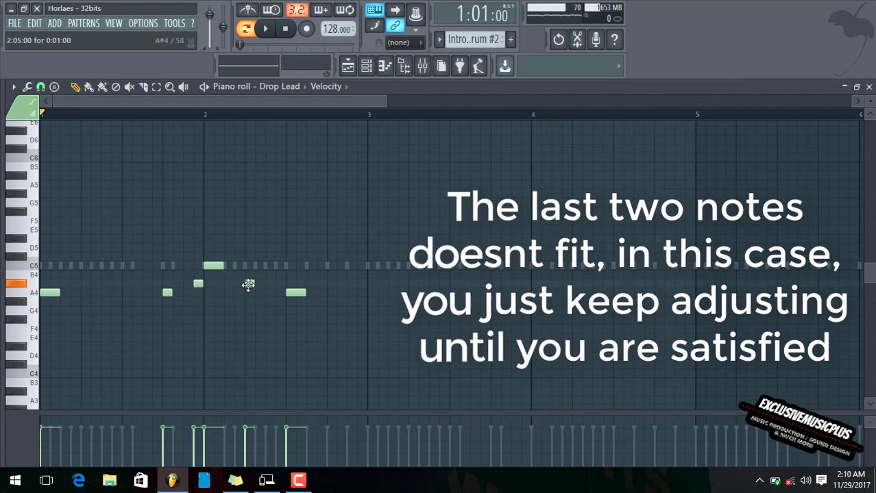
Step: Move the A#4 in bar 2 to 2:09 and the final A4 to 3:01, checking them in playback
left_click_drag(248, 287, 290, 288)
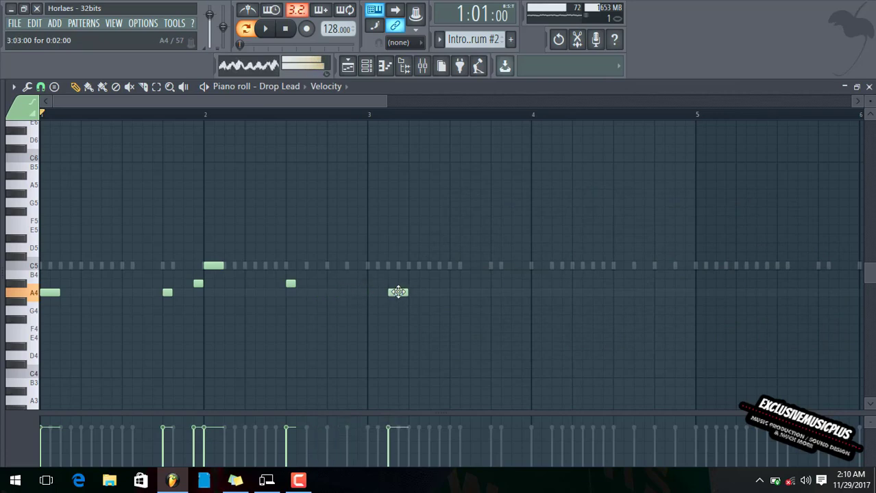
key("space")
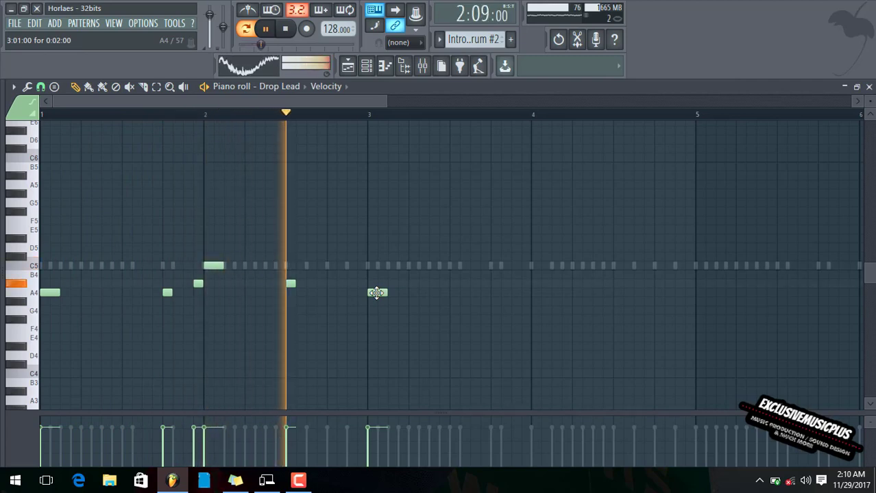
key("space")
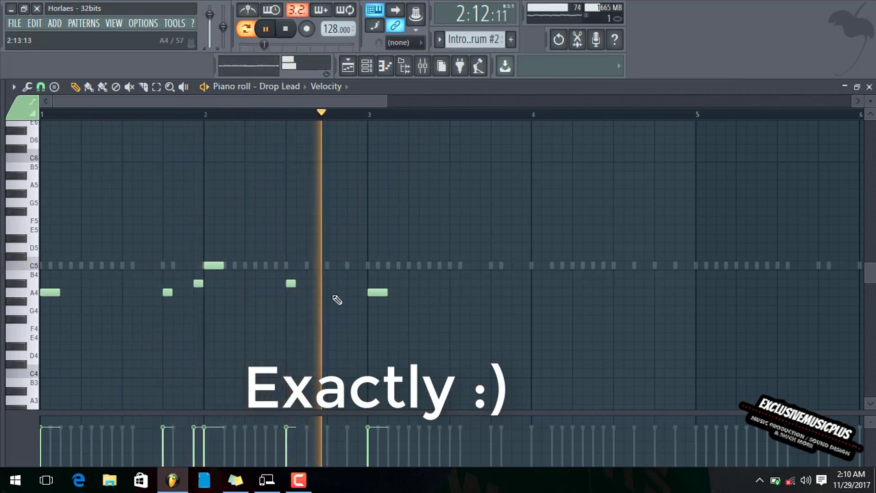
key("space")
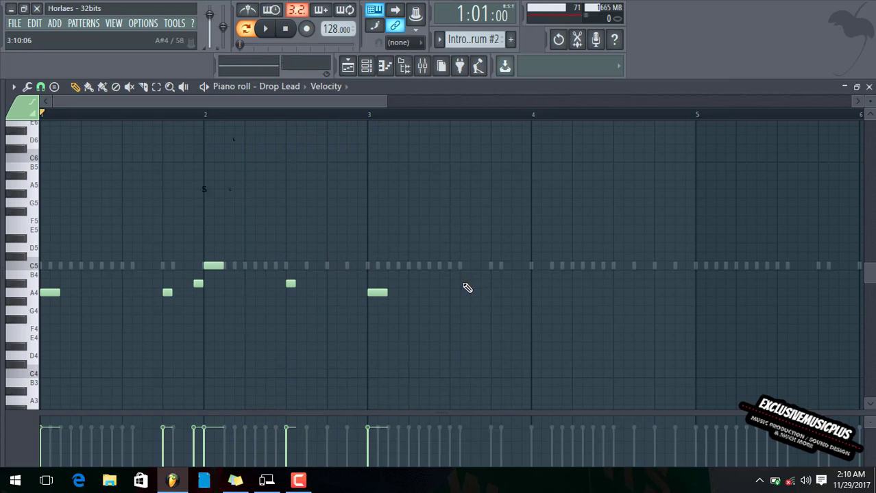
Step: Add A4 at 3:13, A#4 at 3:16 and C5 notes at 4:01, 4:05 and 4:08, checking them in playback
left_click(490, 293)
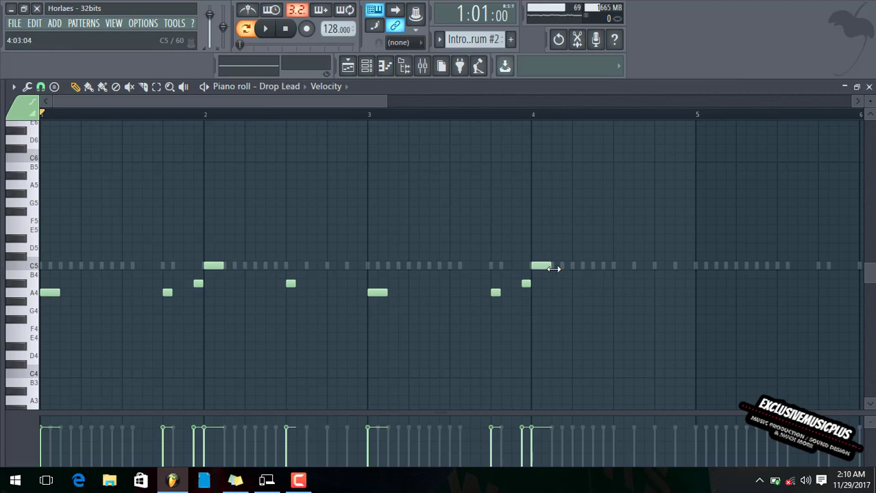
key("space")
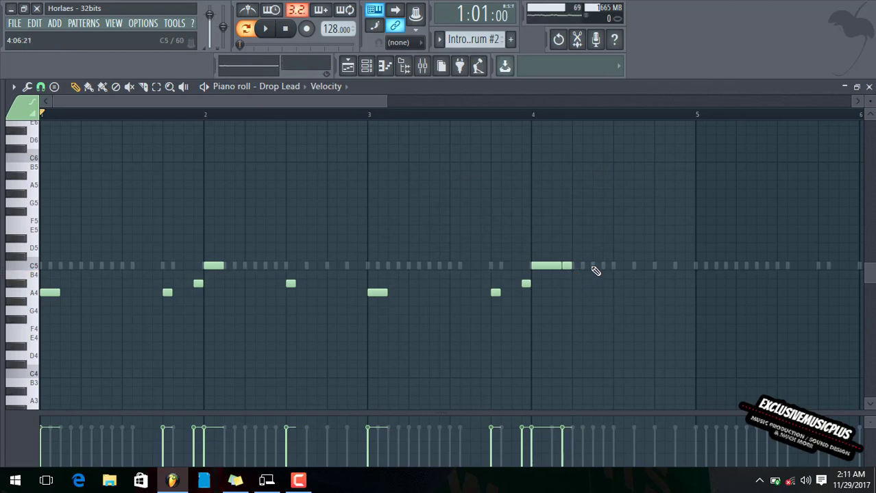
key("space")
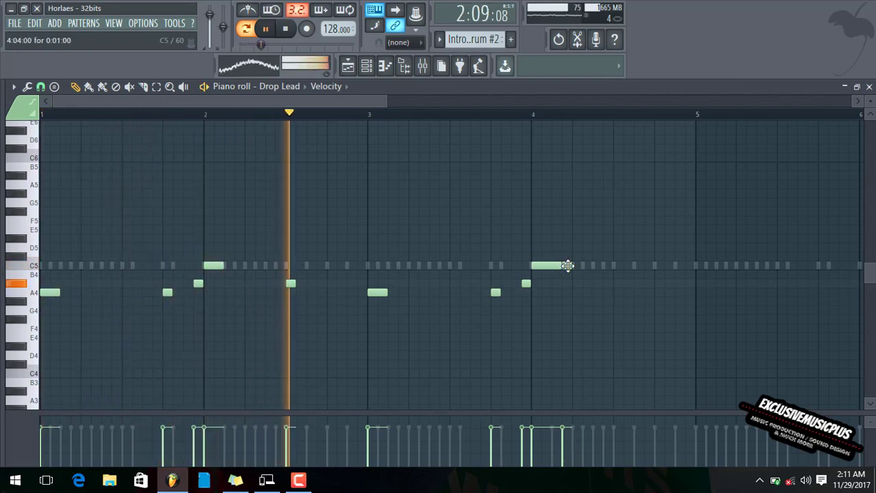
left_click(576, 266)
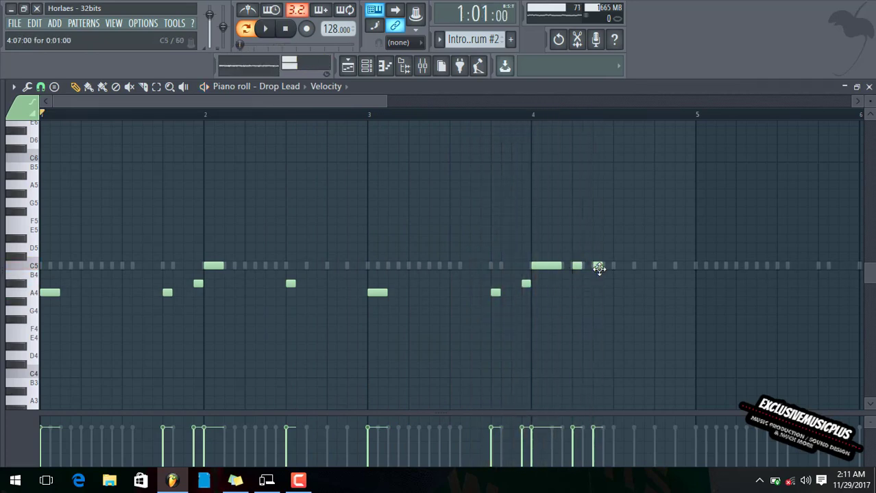
key("space")
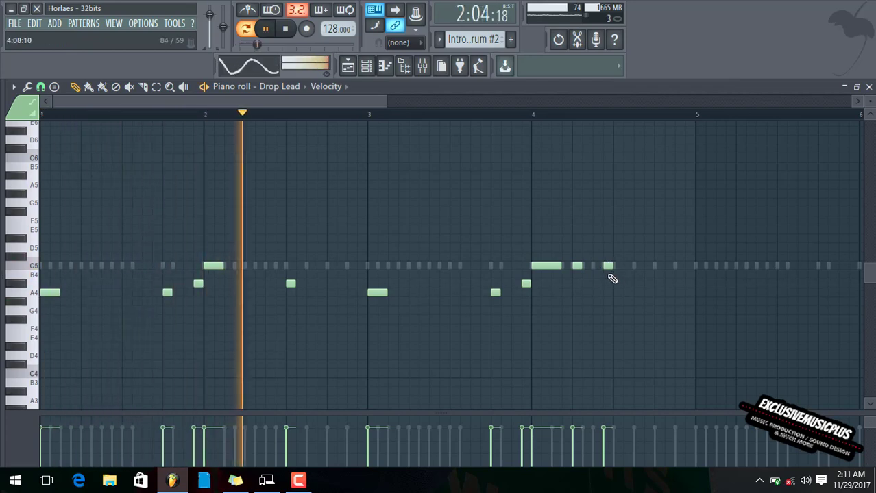
Step: Add a four-step A#4 at 4:09 and short C5 notes at 4:13 and 4:16, and play the pattern back
left_click(613, 275)
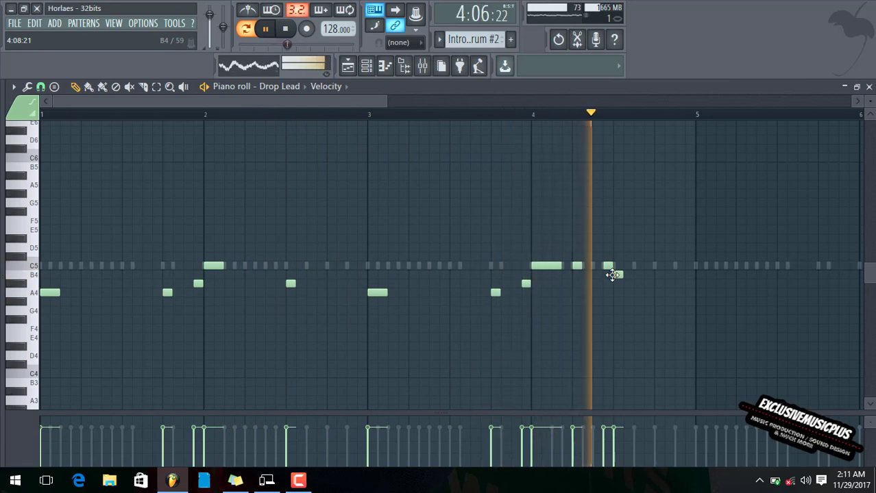
key("space")
left_click_drag(612, 274, 619, 290)
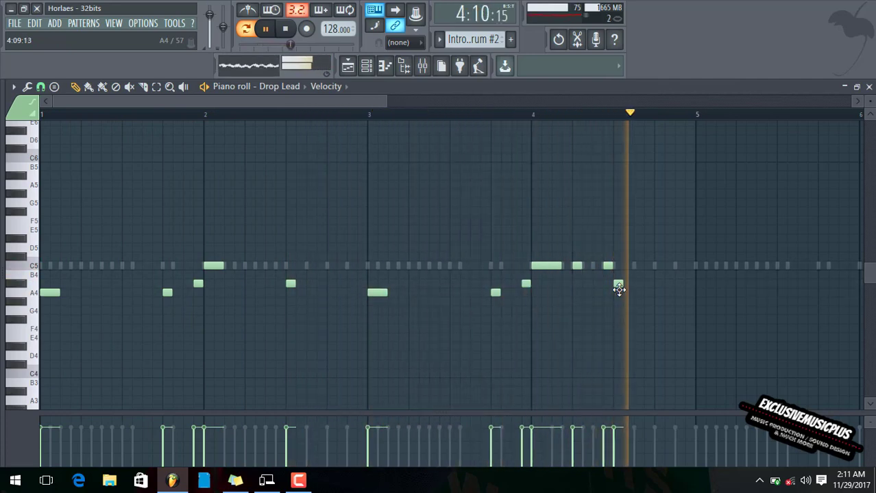
key("space")
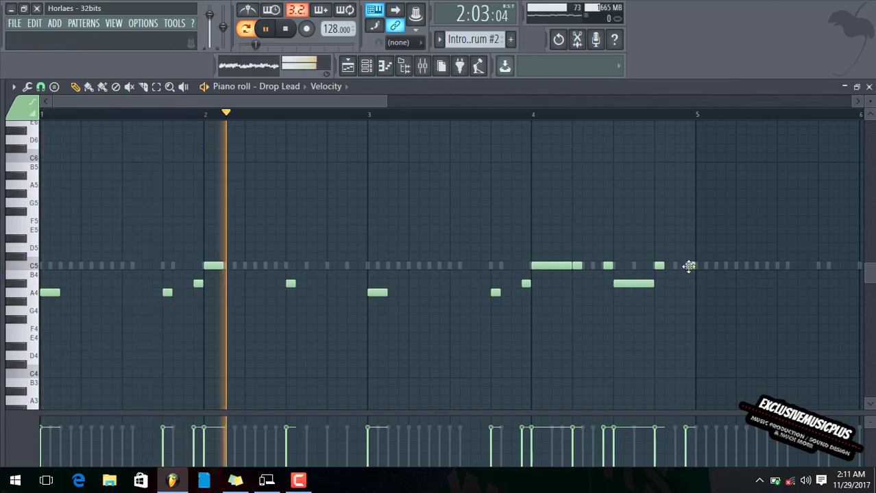
Step: Lower the C5 notes at 4:13 and 4:16 to A#4 and listen to the pattern
left_click_drag(386, 103, 527, 119)
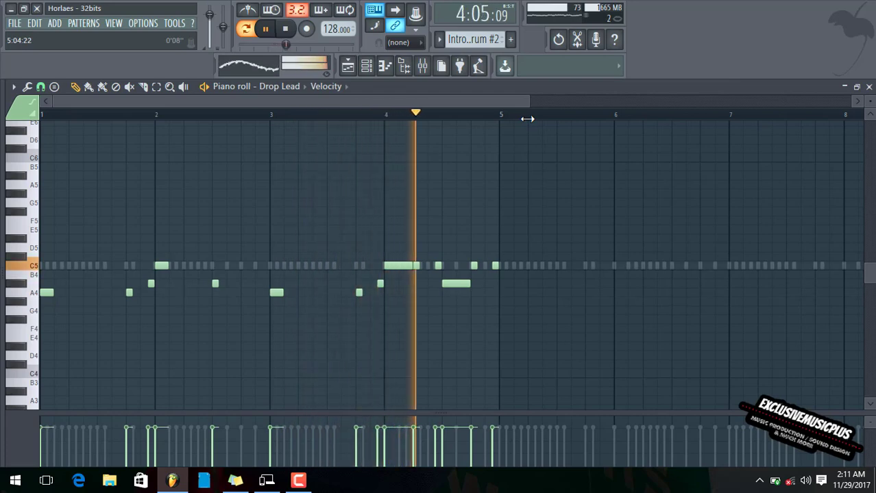
key("space")
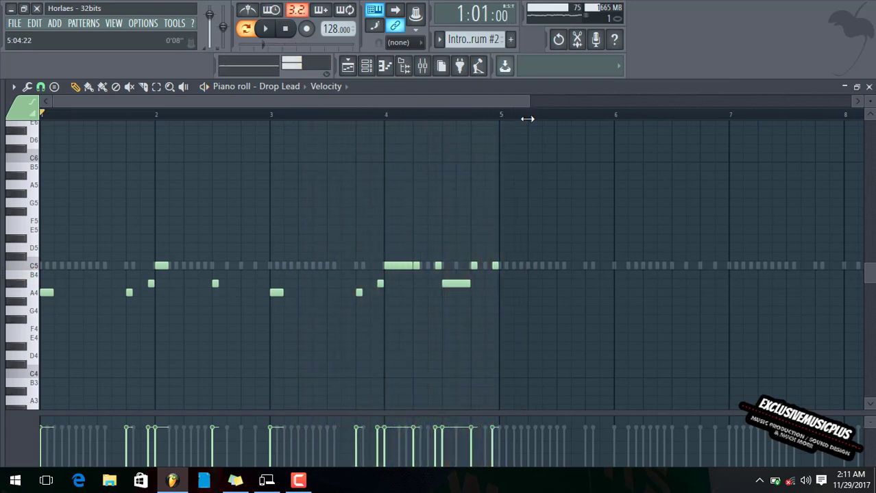
key("space")
left_click_drag(472, 266, 495, 293)
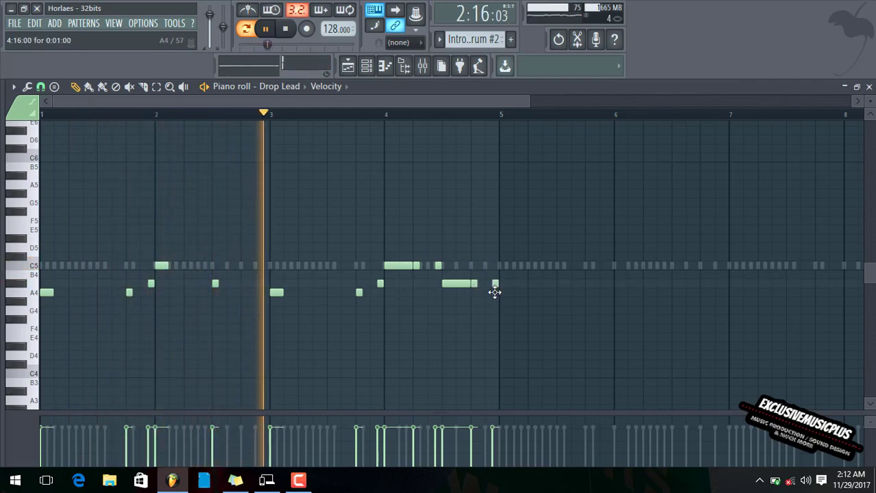
key("space")
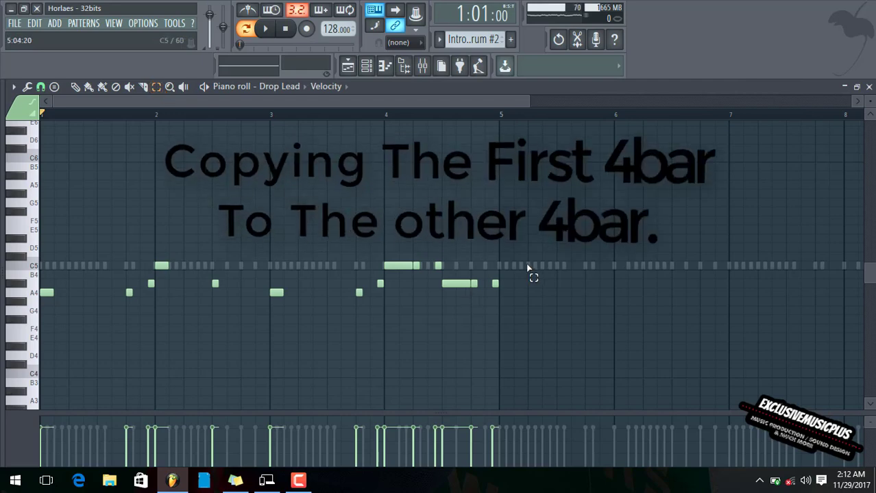
Step: Duplicate the whole four-bar melody so that the copy starts at bar 5, and play the eight bars back
left_click_drag(546, 145, 21, 351)
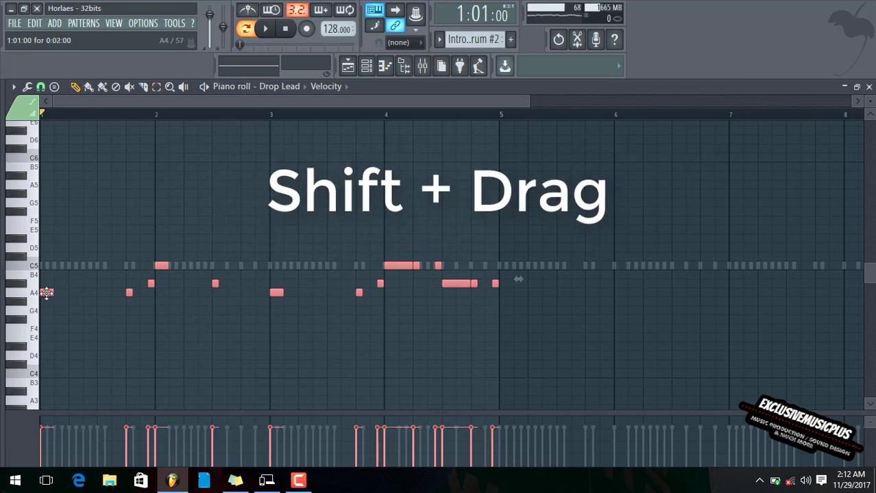
left_click_drag(45, 293, 506, 296)
key("space")
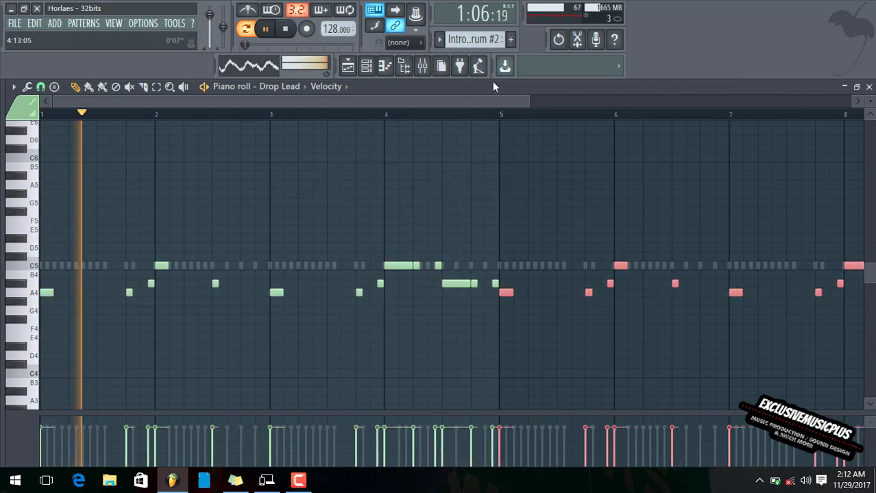
left_click_drag(529, 102, 710, 103)
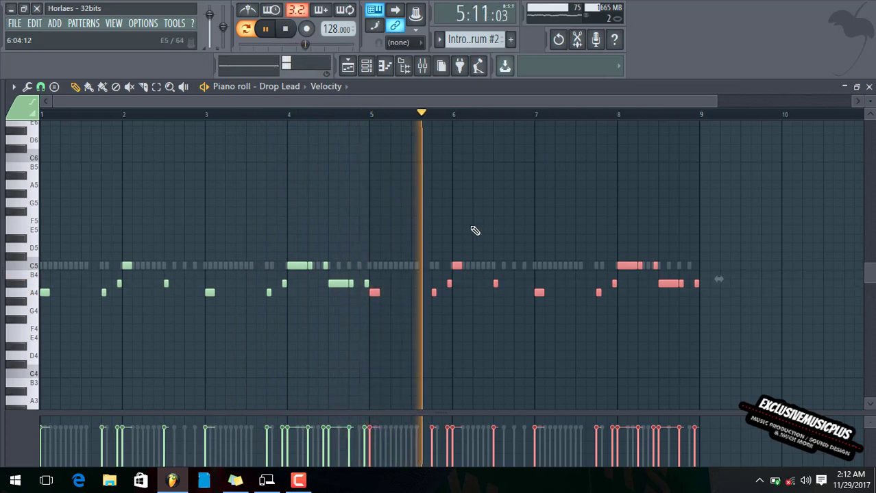
key("space")
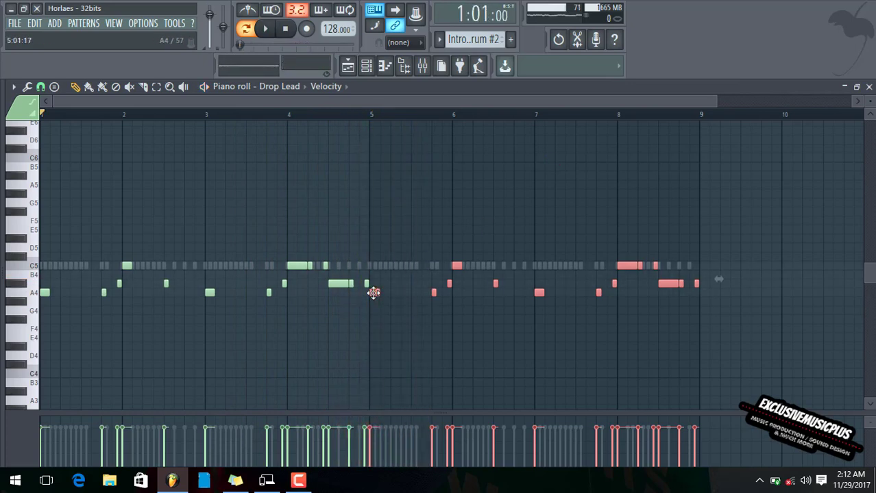
key("space")
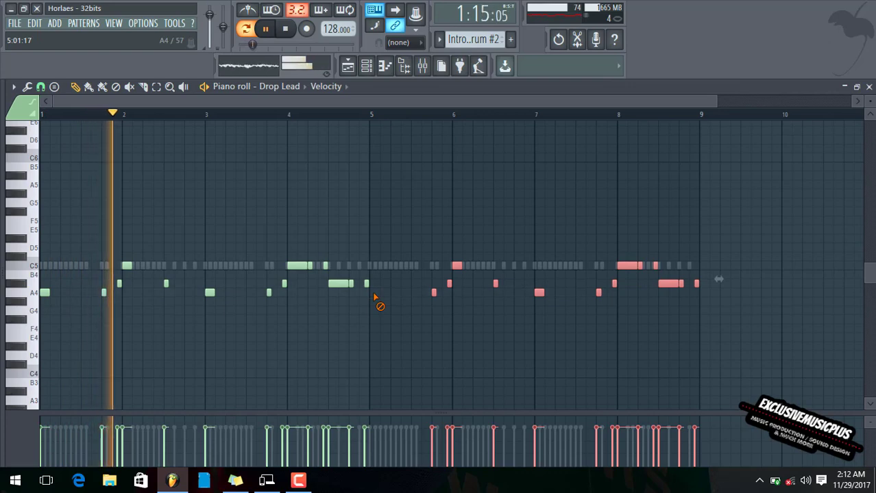
key("ctrl+z")
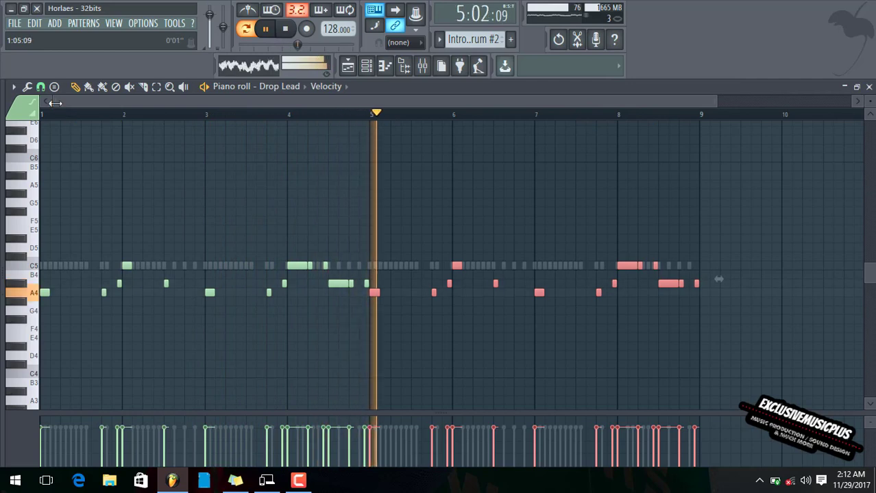
Step: Raise the A#4 notes at 8:13 and 8:16 to C5 so the second four bars end differently
left_click_drag(55, 102, 218, 102)
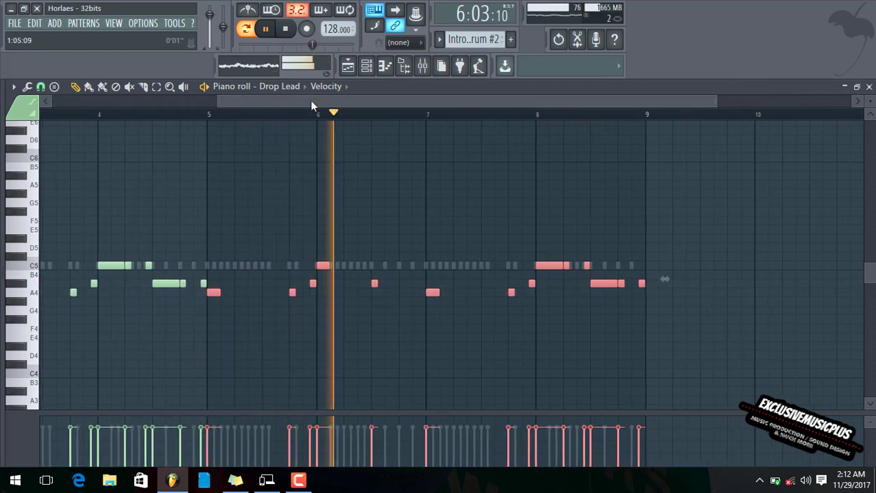
left_click_drag(312, 102, 403, 101)
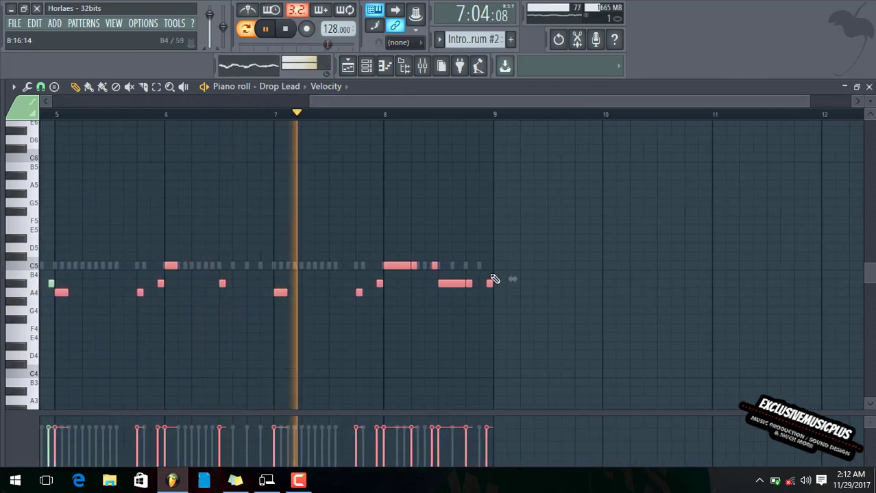
left_click_drag(494, 280, 489, 268)
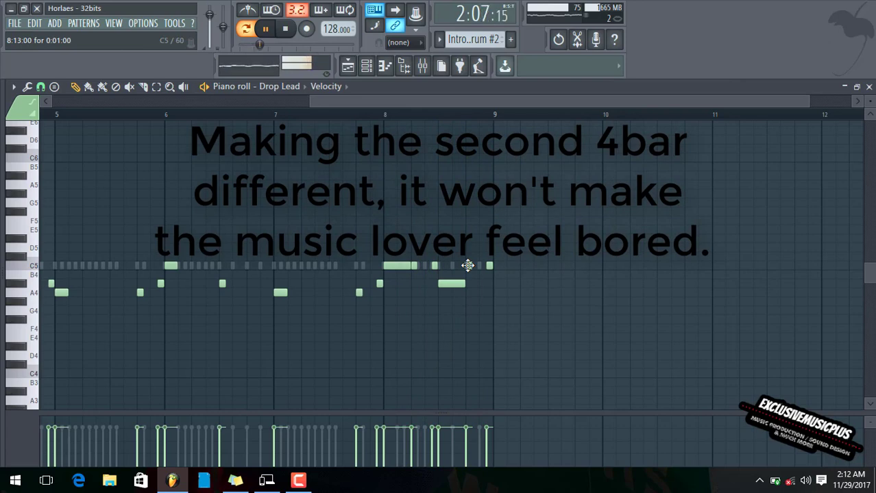
scroll(468, 265, "down", 4)
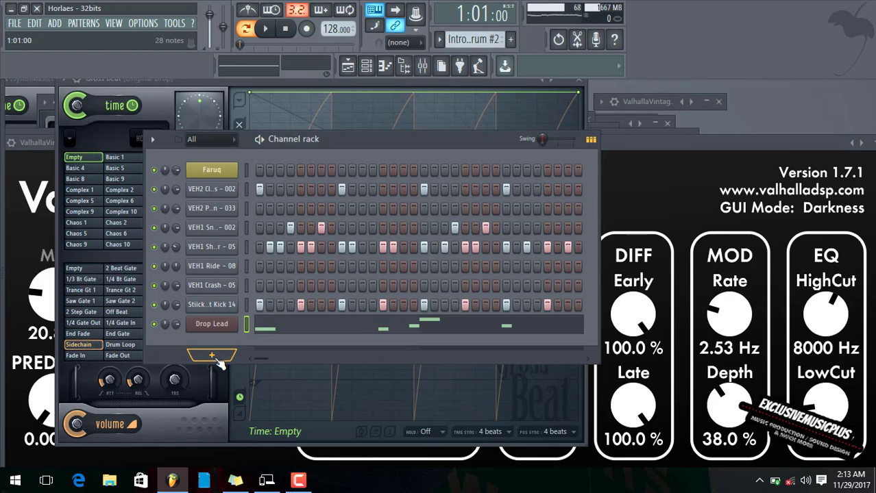
left_click(302, 326)
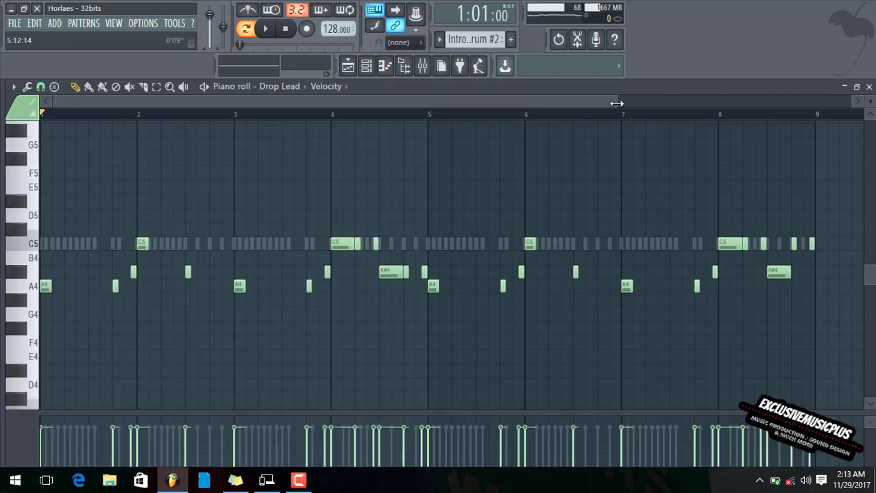
left_click_drag(612, 104, 500, 153)
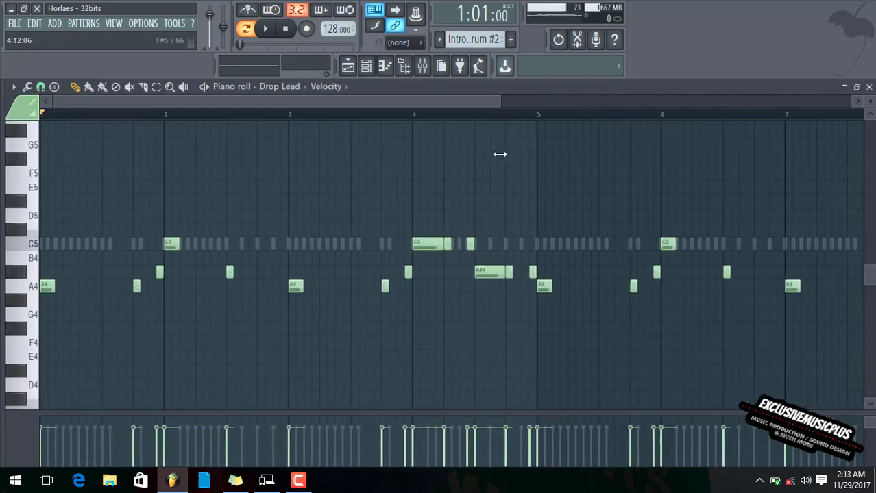
left_click(869, 87)
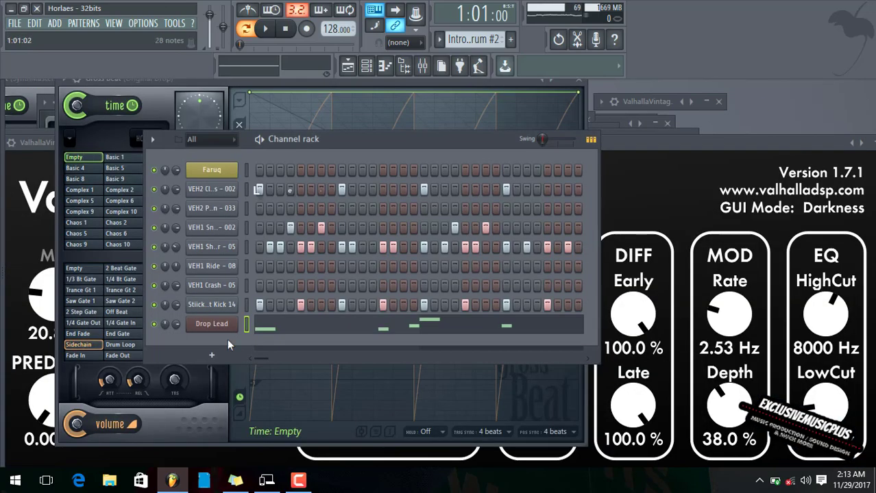
Step: Add a Sytrus channel for the bass and move its window clear of the channel names
left_click(213, 356)
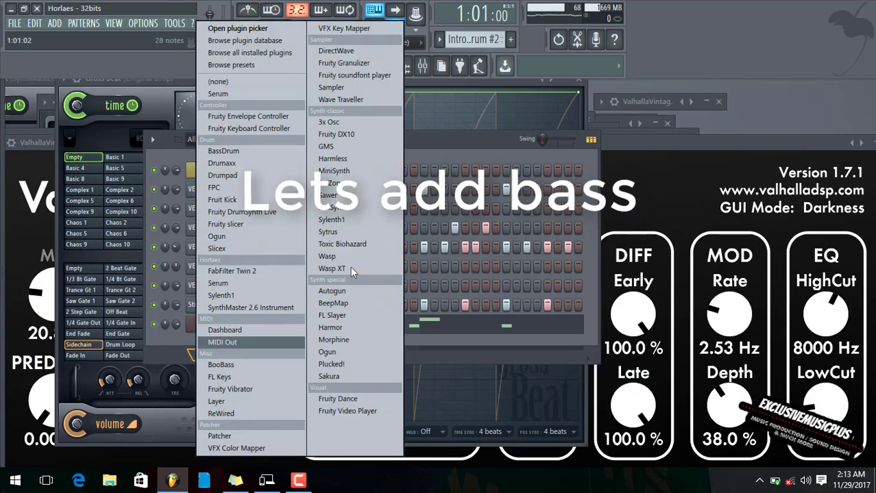
left_click(366, 233)
left_click_drag(120, 146, 331, 91)
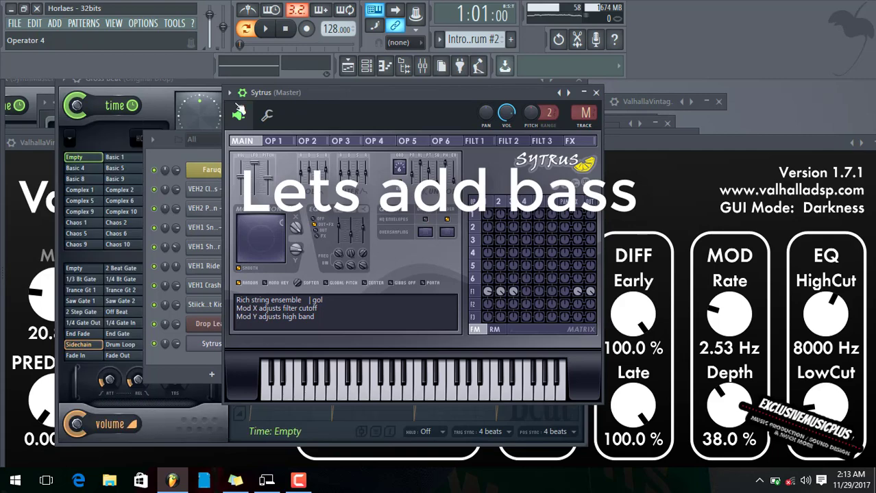
Step: Try the "bass" preset in Sytrus
left_click(231, 92)
left_click(283, 142)
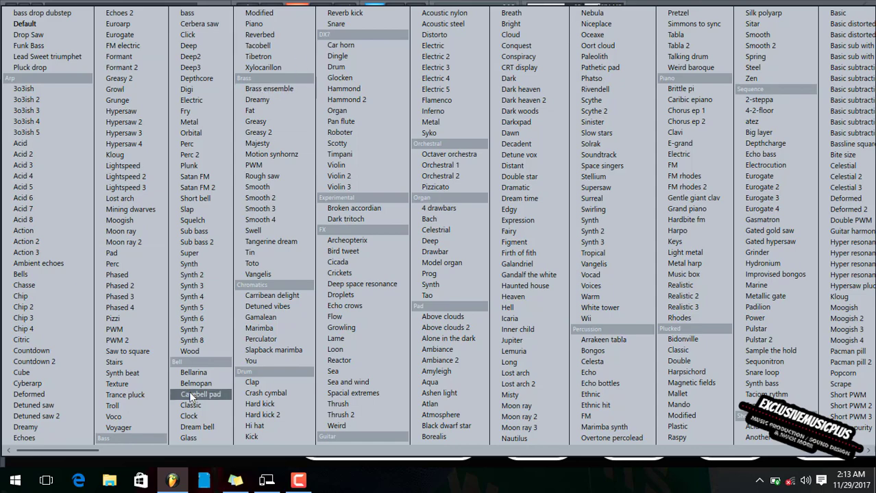
left_click(214, 16)
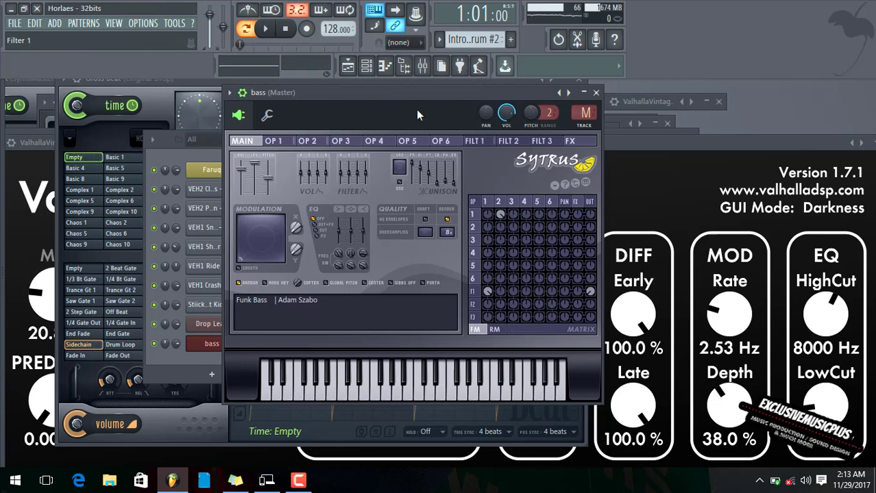
Step: Load the Cerbera saw preset in Sytrus, audition it with an E5 note and close the plugin window
left_click(231, 93)
mouse_move(266, 130)
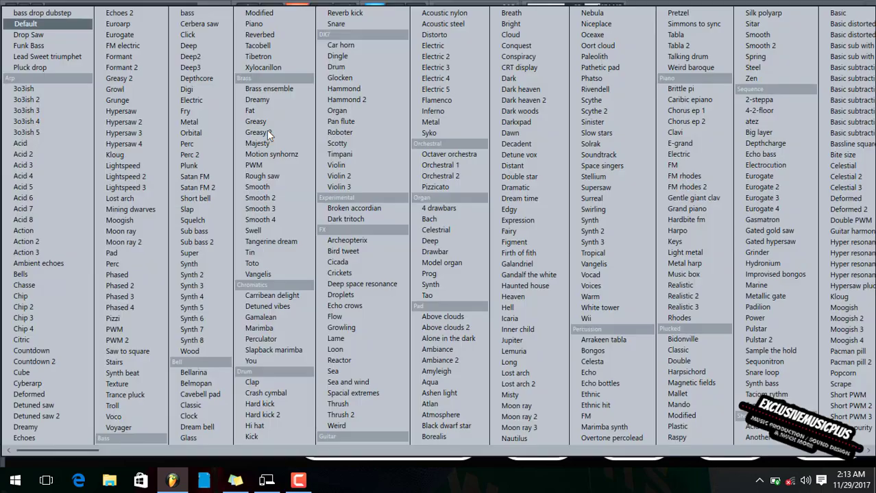
left_click(205, 28)
key("e")
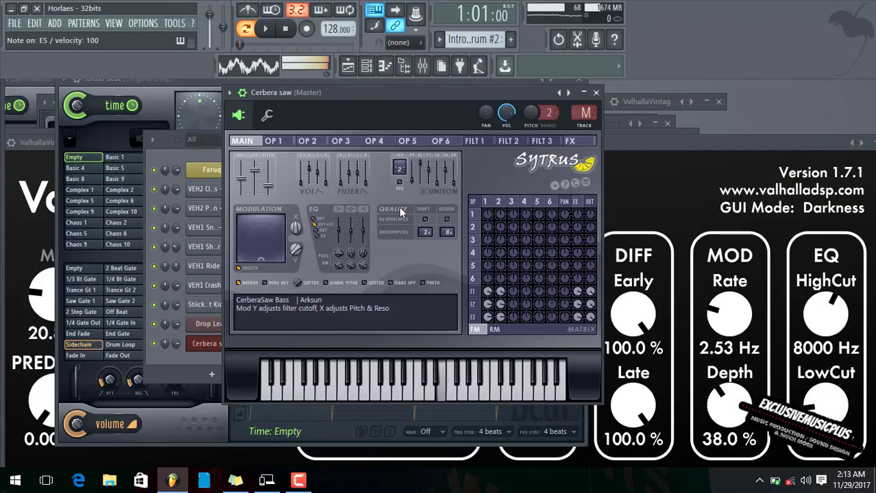
left_click(596, 93)
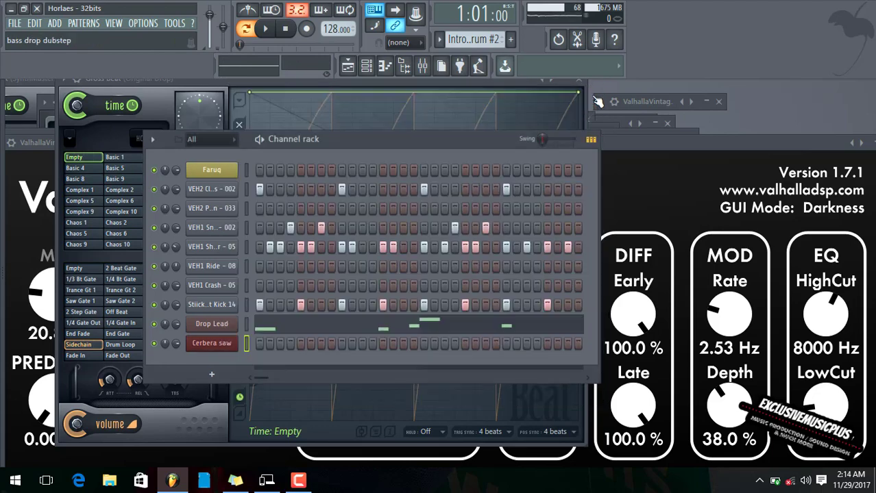
Step: Open the piano roll of the Cerbera saw channel and place an A4 note at 1:01
right_click(222, 350)
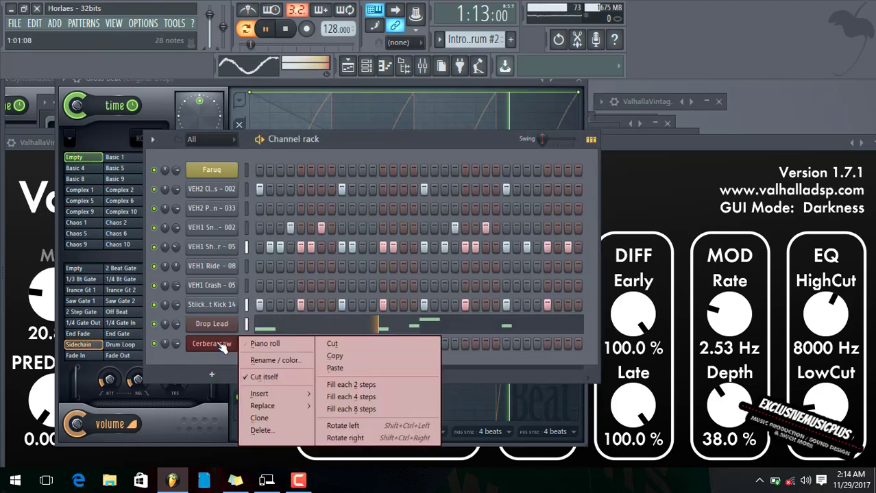
left_click(260, 344)
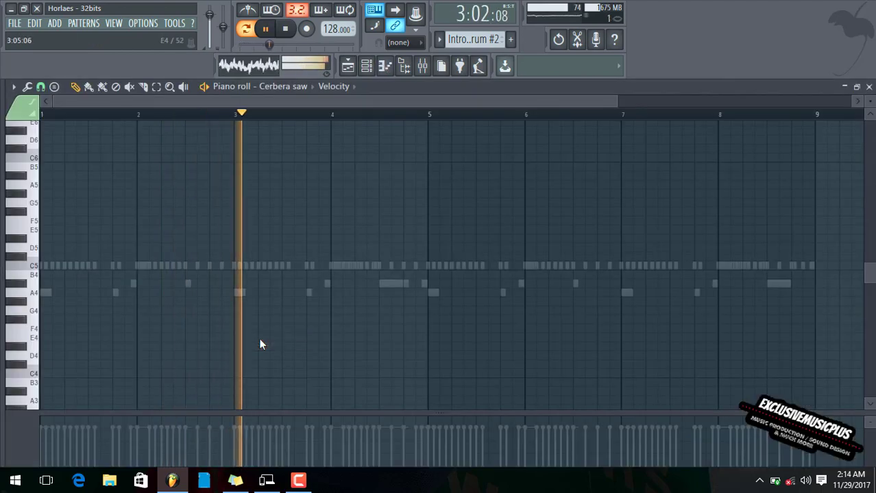
left_click(42, 293)
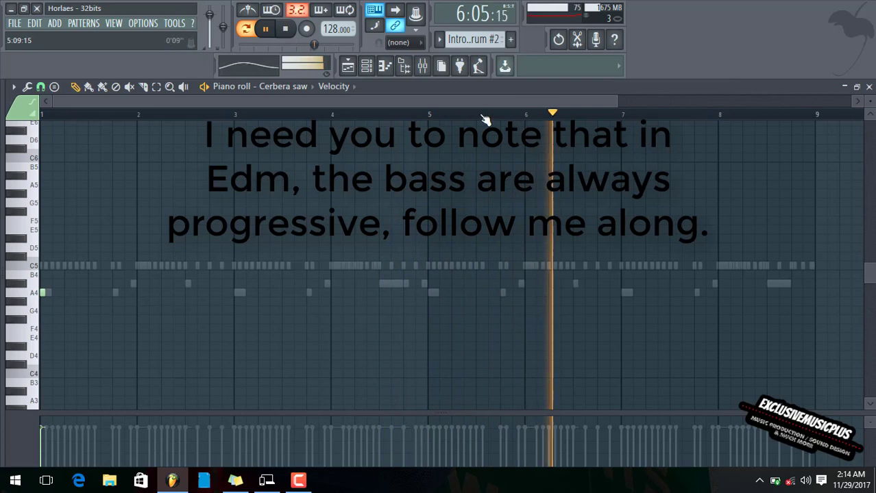
Step: Lengthen the A4 note at 1:01 to two steps and repeat it at 1:04, 1:07 and 1:10
left_click_drag(618, 102, 304, 102)
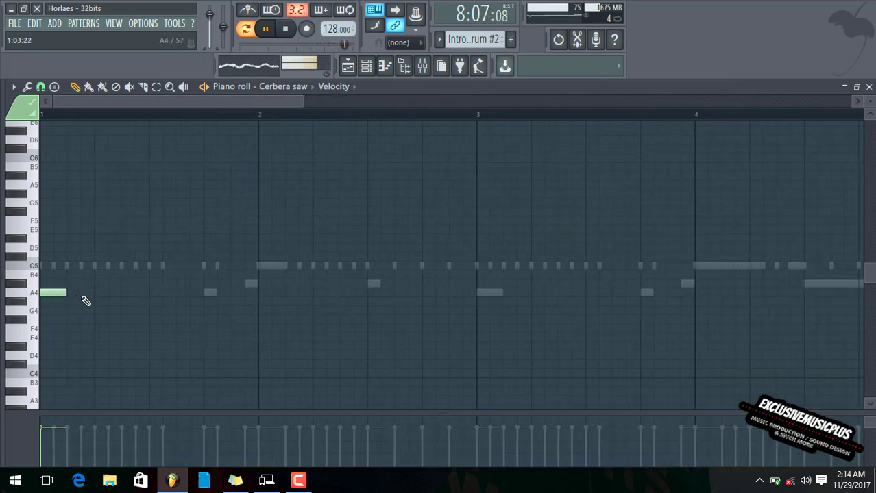
key("space")
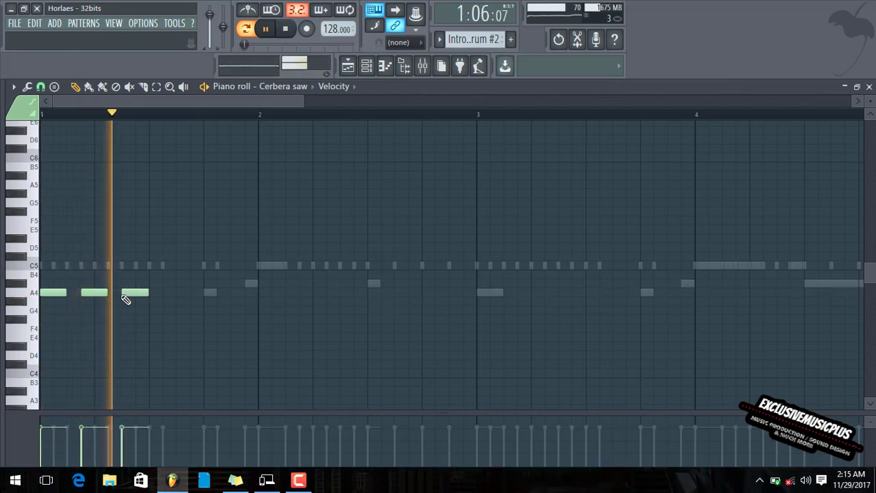
key("space")
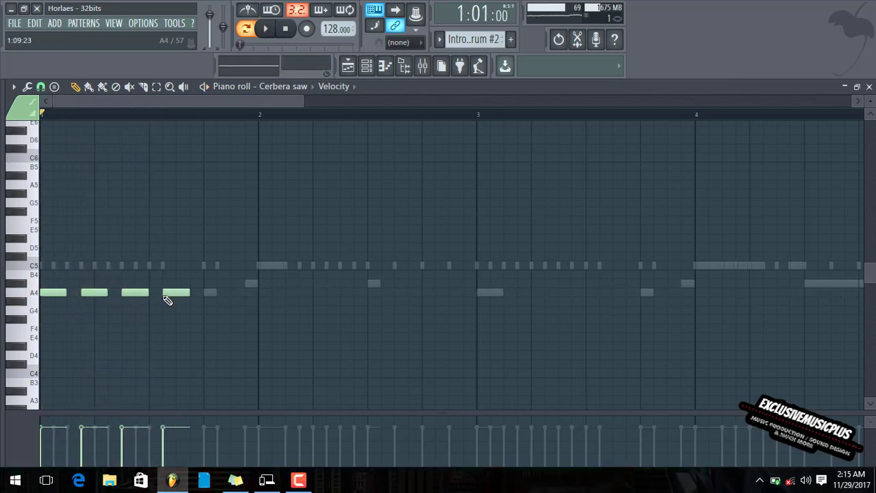
Step: Add a two-step A4 at 1:13, a three-step A#4 at 1:16 and a two-step C5 at 2:03, and play the phrase back
double_click(289, 265)
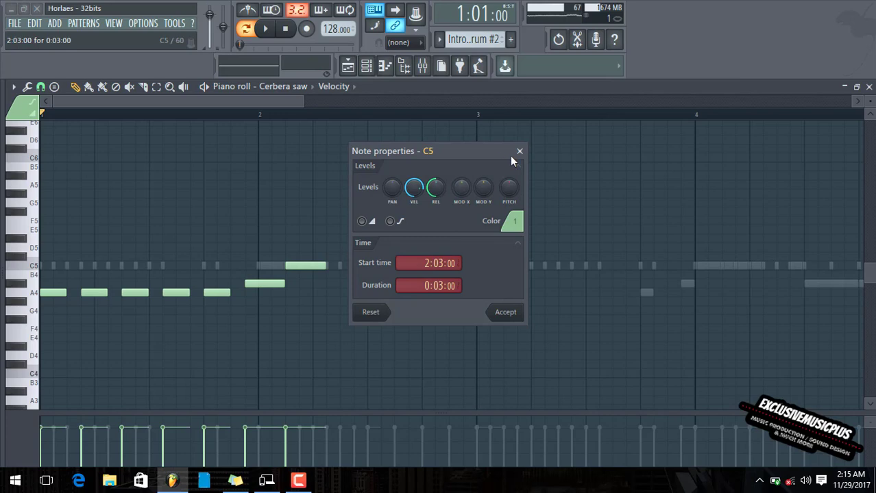
left_click(520, 152)
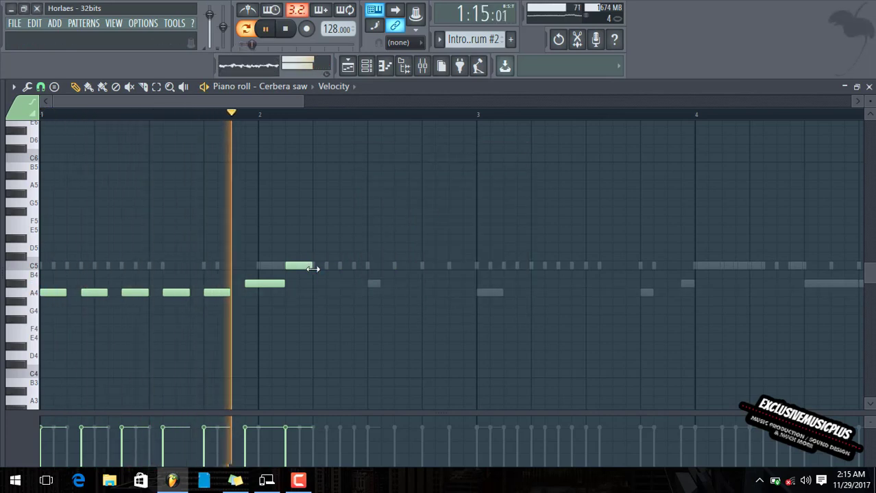
key("space")
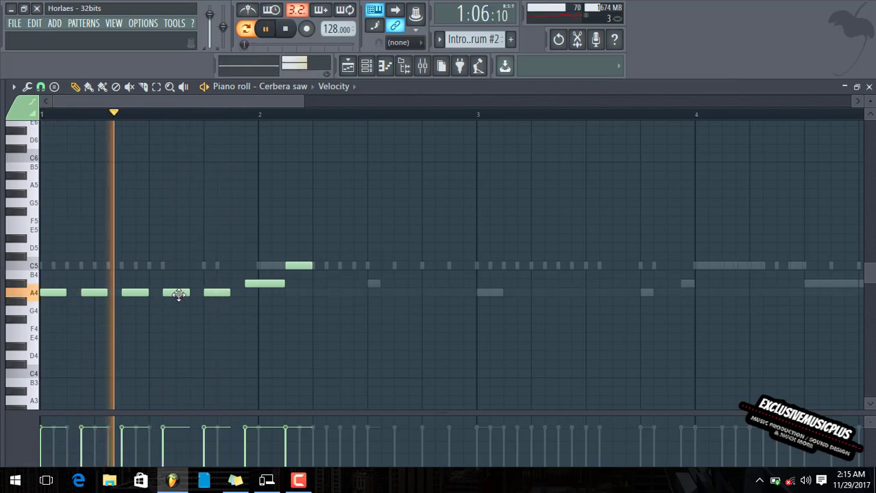
key("space")
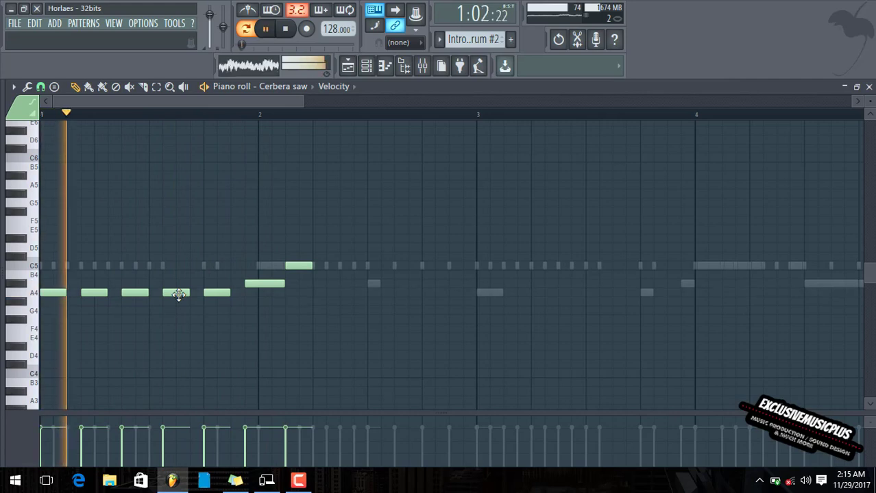
Step: Continue with two-step notes: C5 at 2:06, A#4 at 2:09, 2:12 and 2:15, A4 every three steps from 3:01 to 3:13, and A#4 at 3:15
left_click(327, 267)
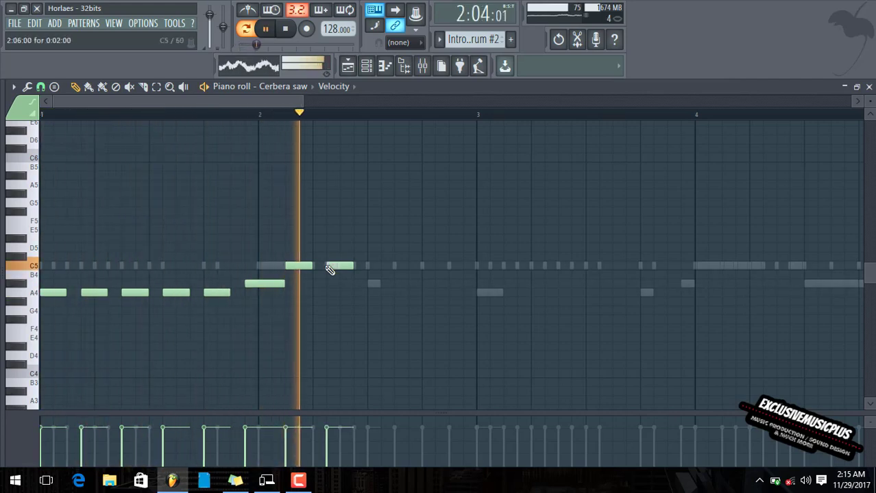
key("space")
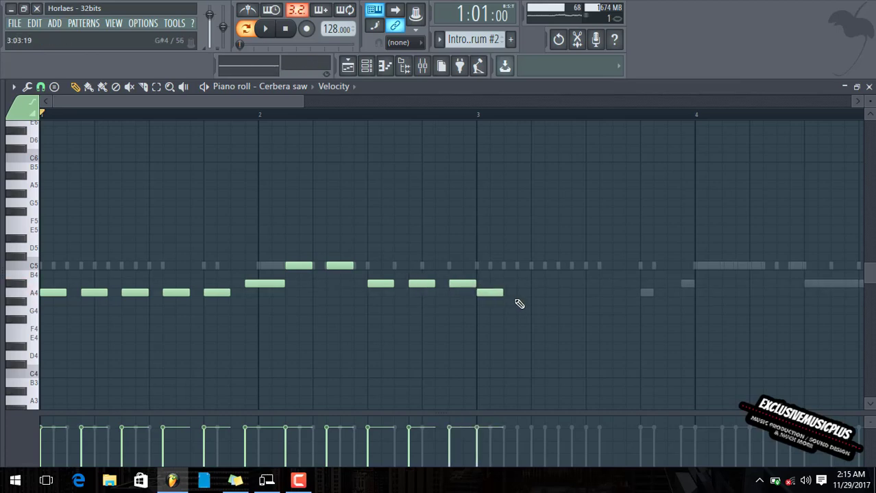
left_click(568, 293)
left_click(603, 294)
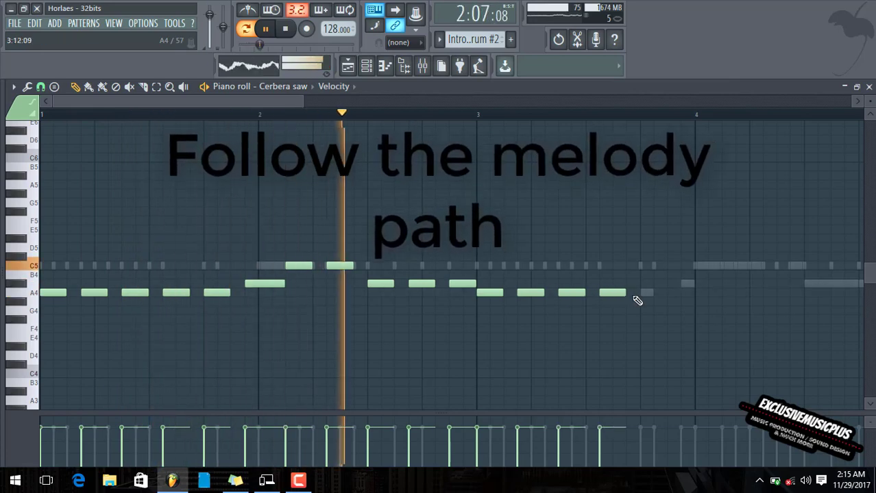
left_click(645, 294)
left_click(679, 283)
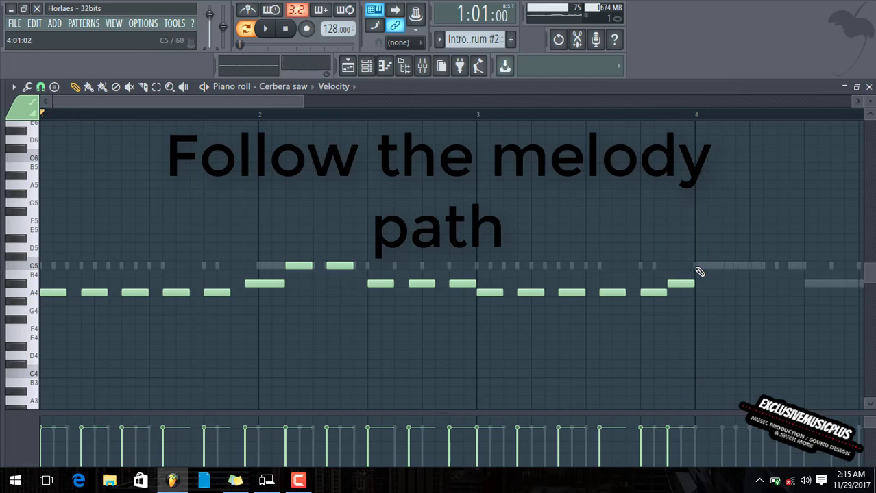
key("space")
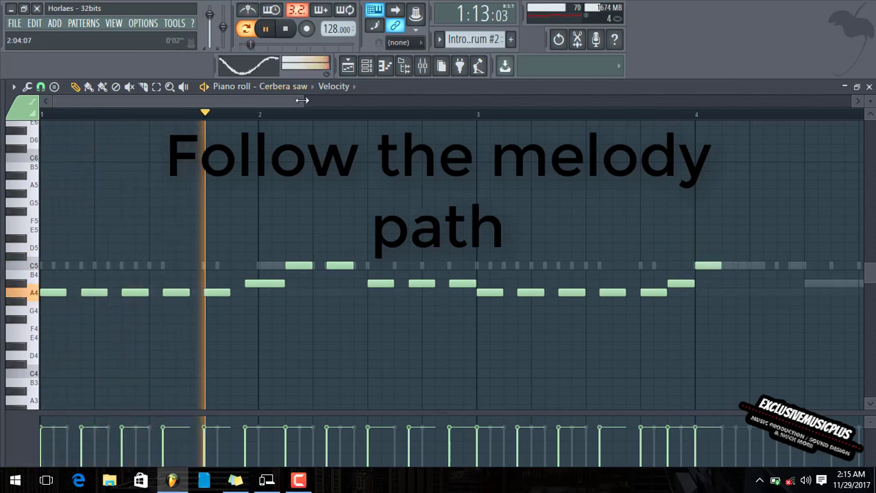
Step: Fill bar 4 with two-step C5 notes at 4:01, 4:04 and 4:07 and A#4 notes at 4:09, 4:12 and 4:15
left_click_drag(304, 101, 448, 120)
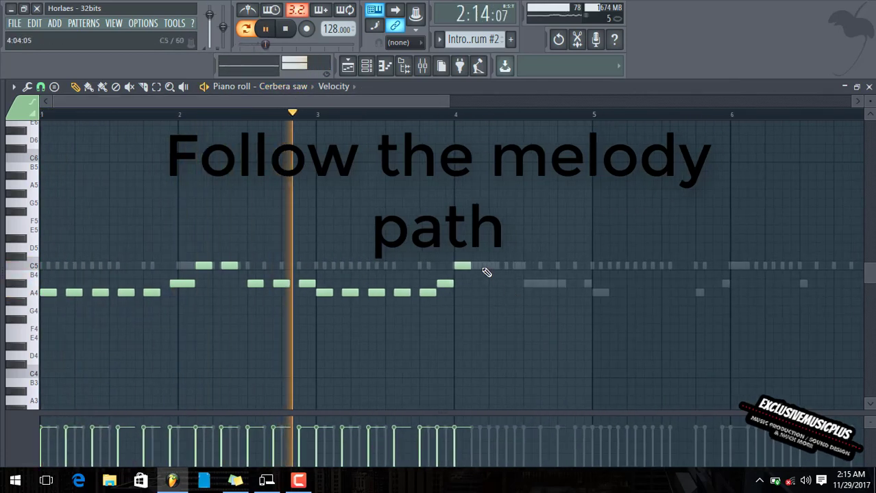
left_click(482, 268)
scroll(483, 268, "up", 3)
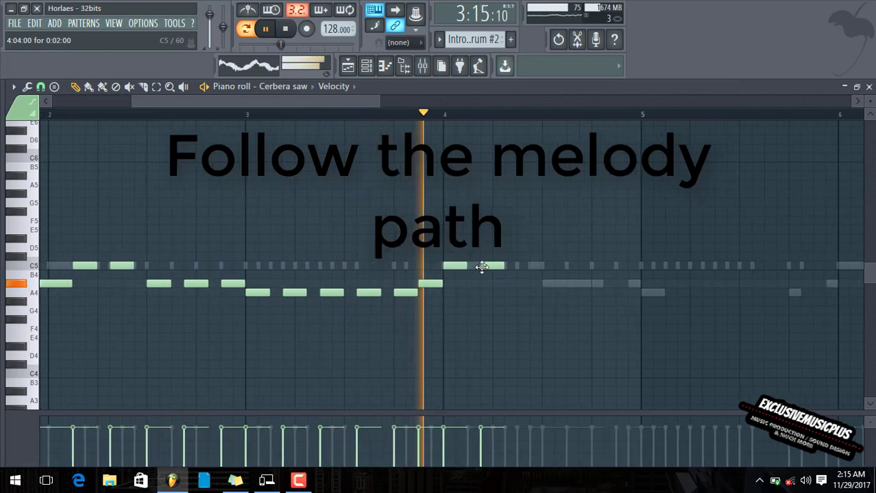
key("space")
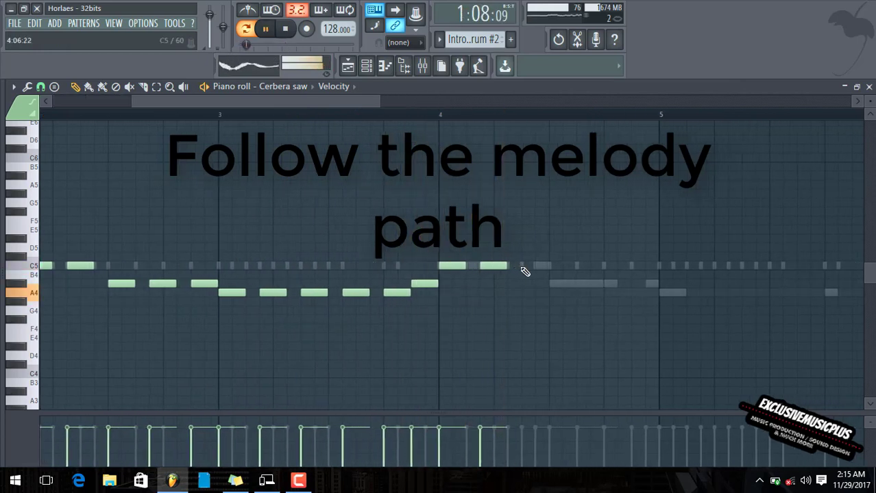
left_click(555, 283)
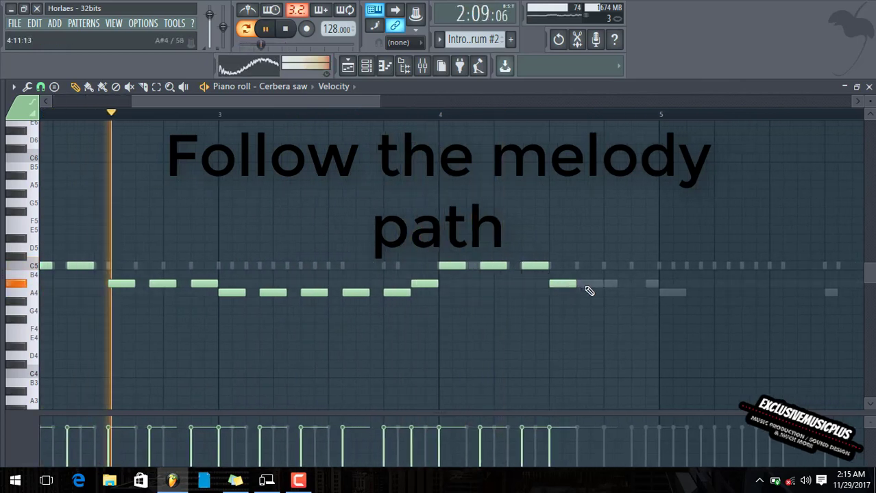
left_click(602, 285)
left_click(631, 284)
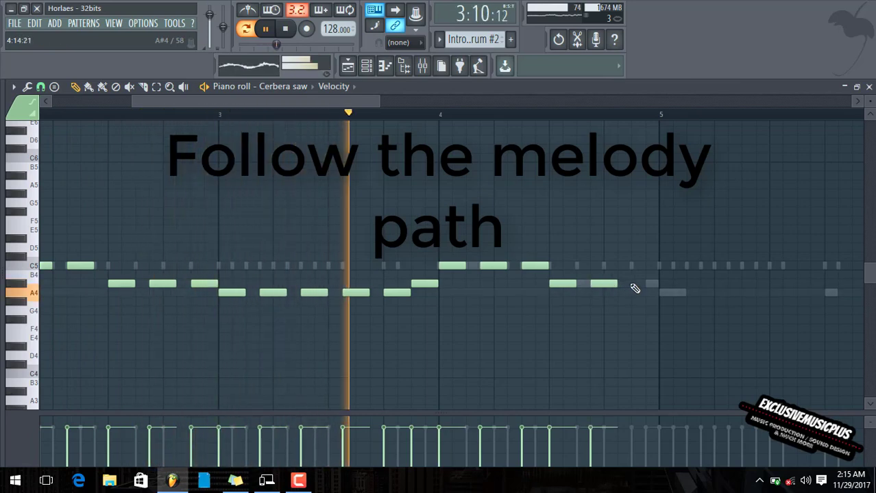
Step: Fill bar 5 with two-step A4 notes at 5:01, 5:04, 5:07, 5:10 and 5:13 and an A#4 at 5:15
left_click(662, 294)
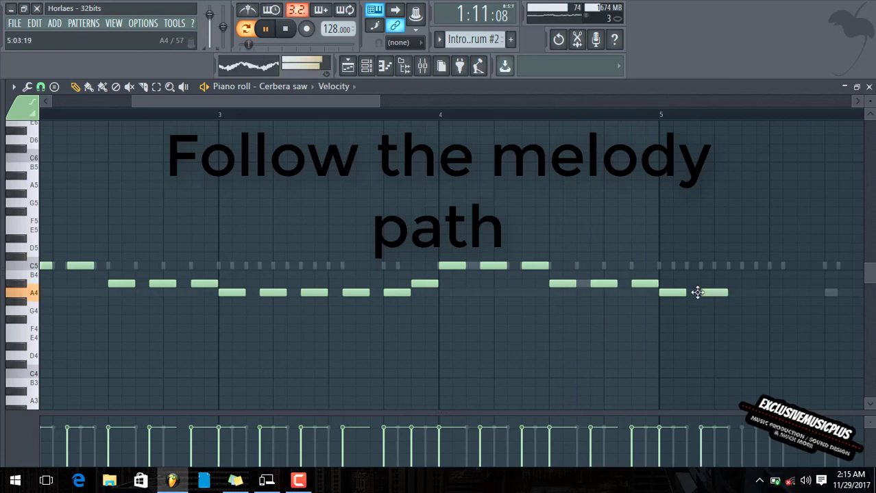
left_click_drag(276, 101, 364, 101)
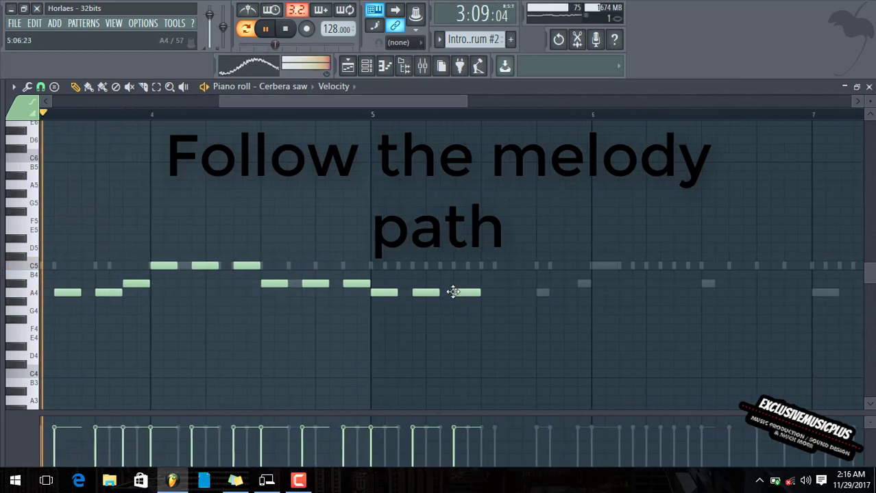
left_click(495, 296)
left_click(540, 296)
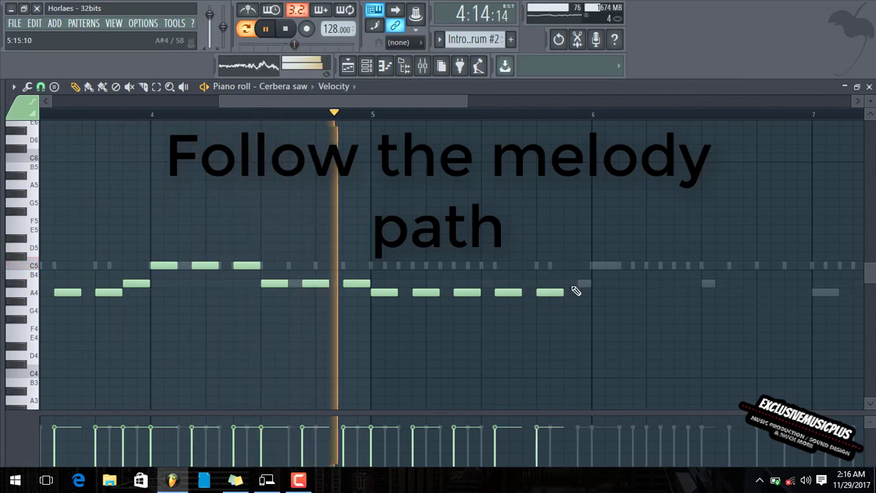
left_click(564, 284)
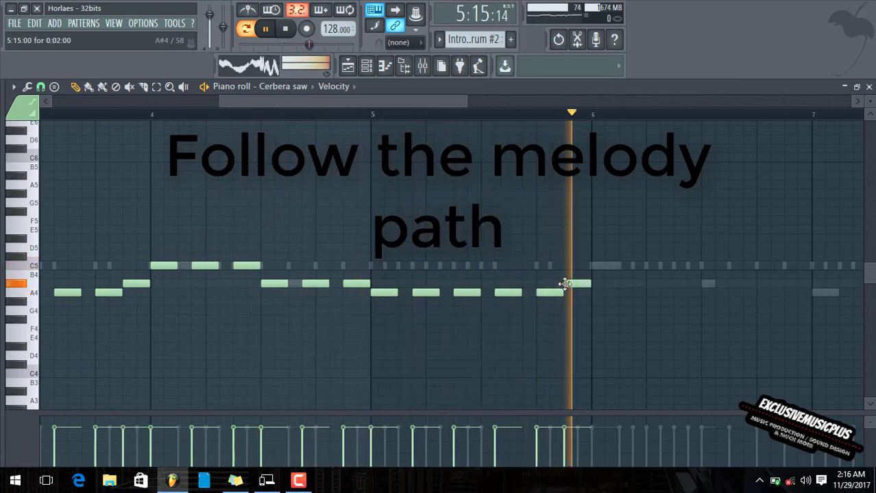
Step: Fill bar 6 with two-step C5 notes at 6:01, 6:04 and 6:07 and A#4 notes at 6:09, 6:12 and 6:15
key("space")
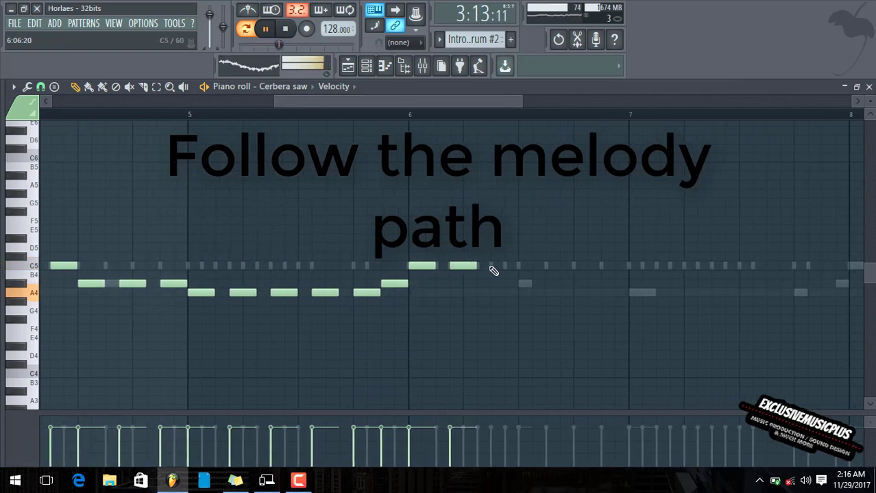
left_click(526, 284)
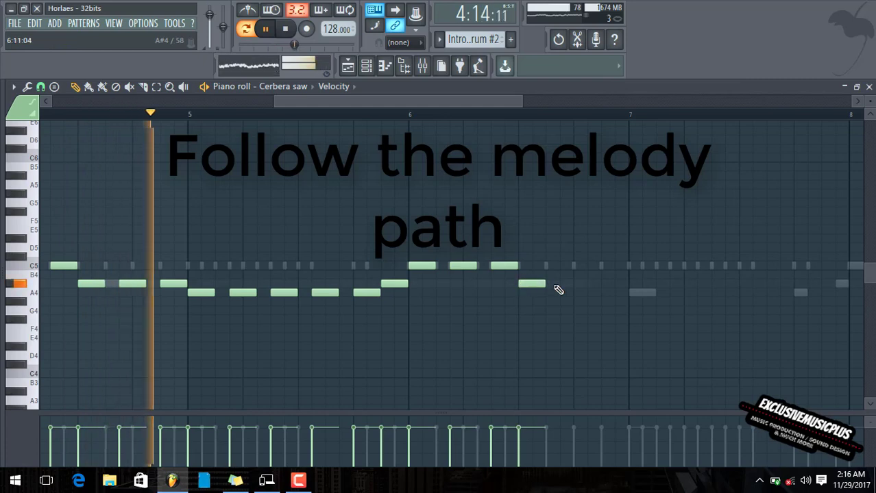
left_click(575, 284)
left_click(604, 284)
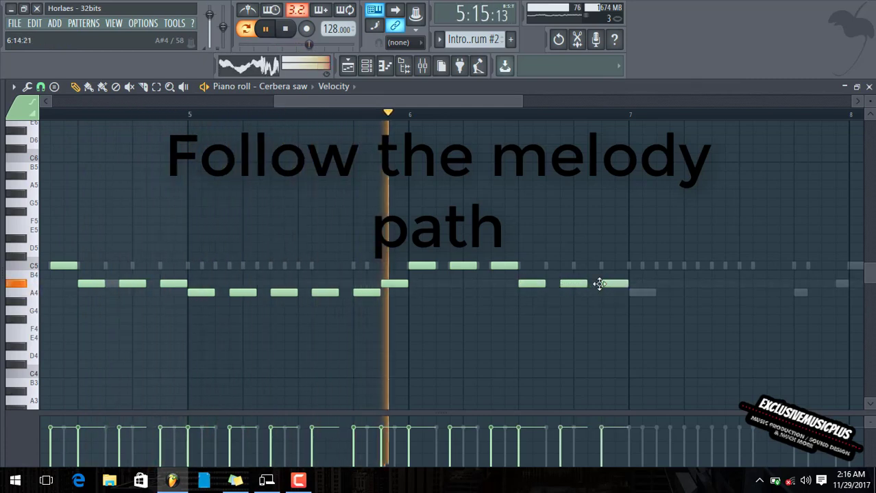
Step: Complete bars 7 and 8 along the melody, with A4 from 7:01 to 7:13, A#4 at 7:16, and C5 and A#4 notes through bar 8
key("space")
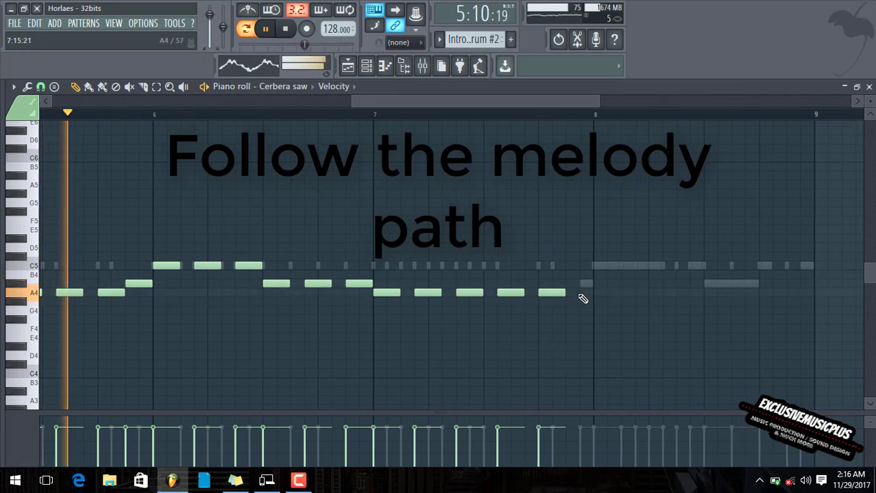
mouse_move(583, 294)
left_mouse_down()
mouse_move(585, 281)
mouse_move(594, 281)
left_mouse_up()
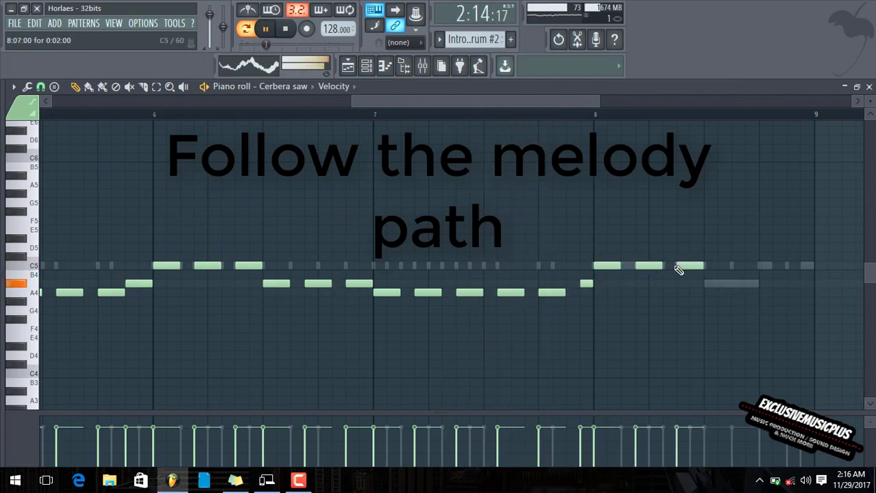
left_click(763, 269)
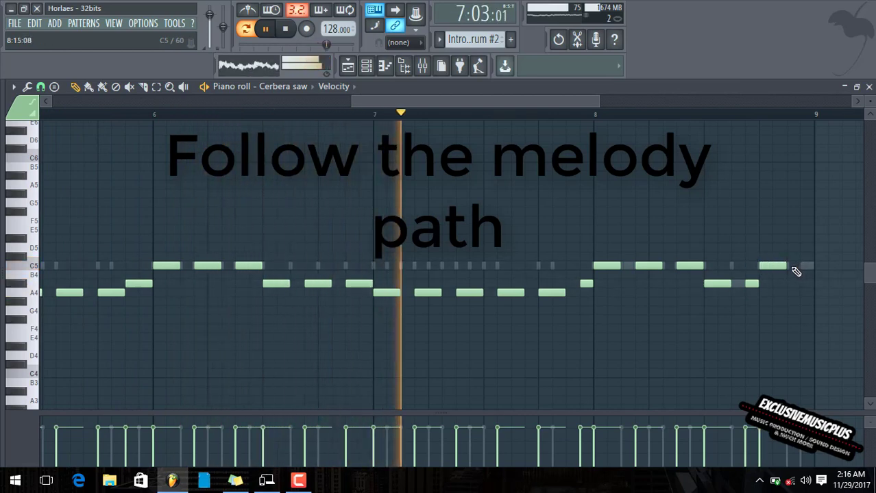
left_click_drag(812, 267, 802, 268)
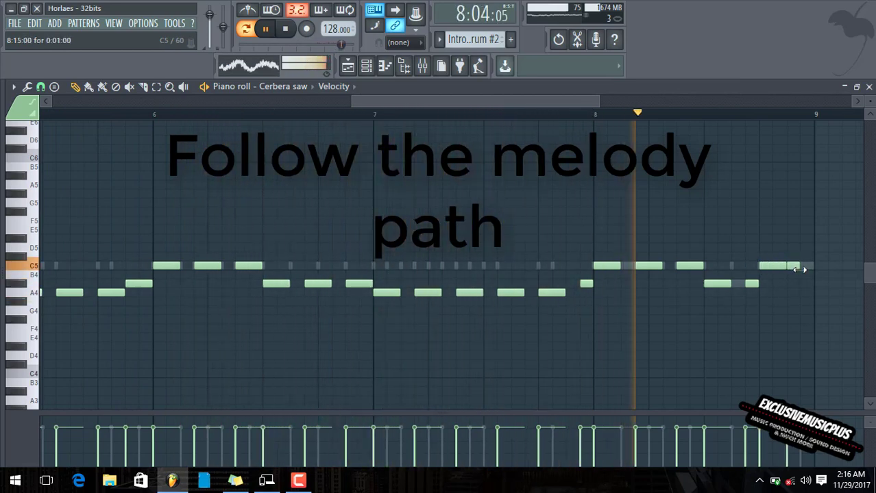
Step: Reopen the Cerbera saw channel's Sytrus plugin and audition bass presets such as Click, Deep2 and Depthcore, settling on Metal
left_click(869, 87)
left_click(212, 342)
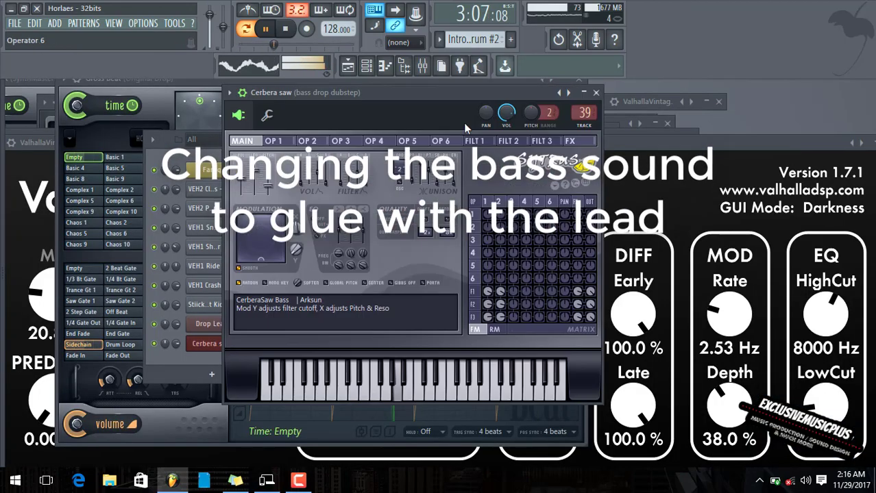
left_click(569, 93)
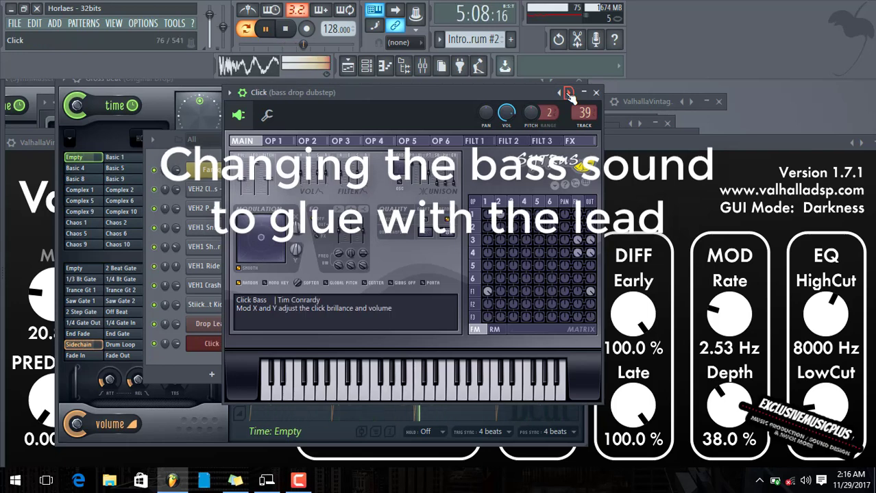
left_click(568, 92)
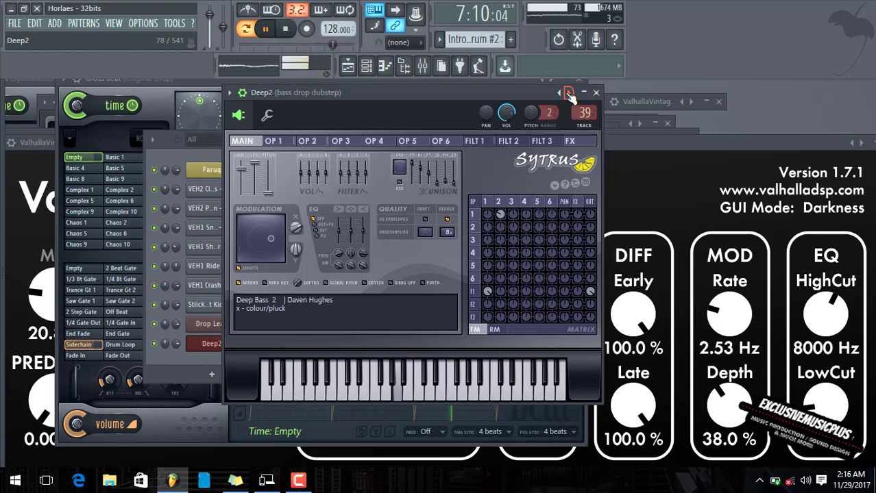
left_click(569, 92)
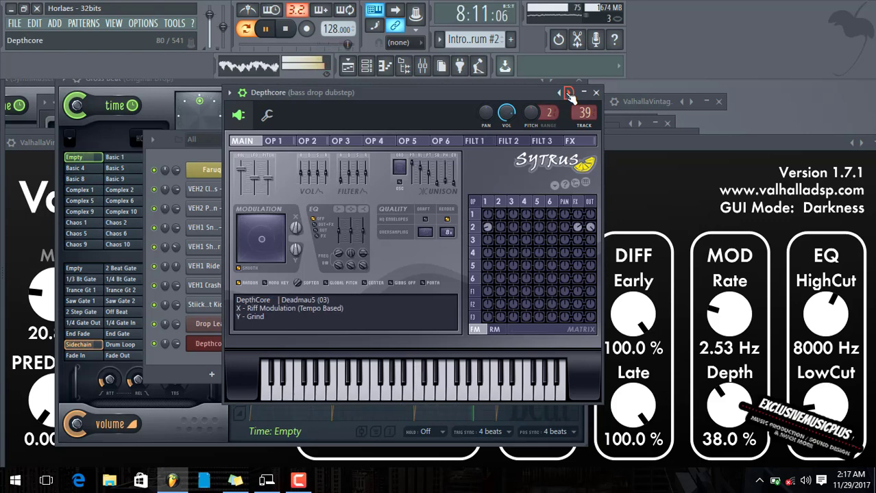
left_click(568, 92)
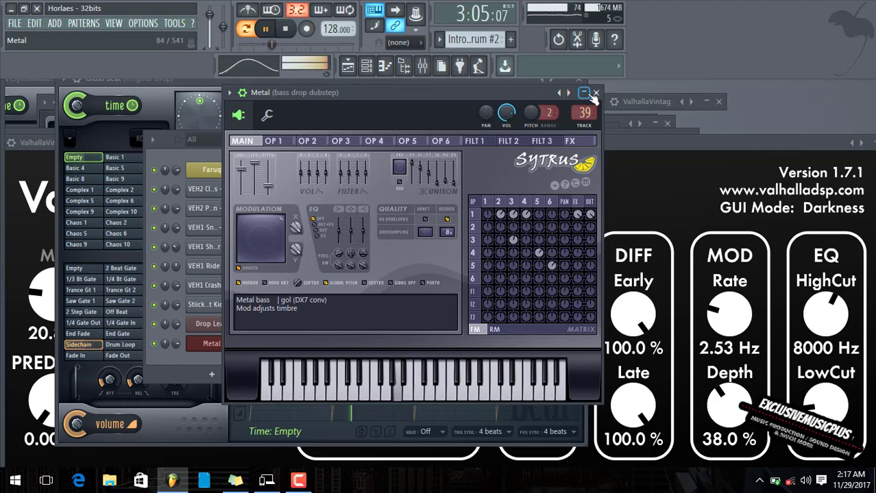
Step: Close the Sytrus window, open the Metal channel's piano roll and stop playback
left_click(595, 93)
left_click(376, 348)
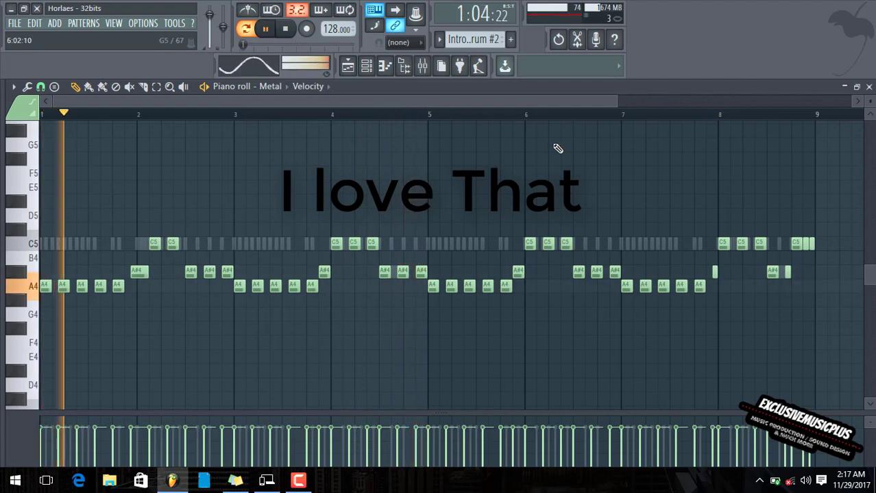
key("space")
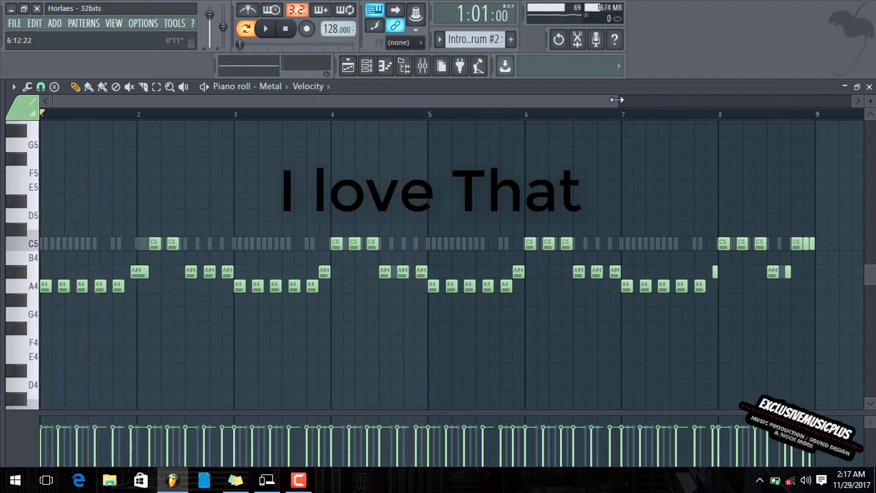
Step: In bar 1, replace the A4 at 1:13 with a two-step C5 slide note and lengthen the A4 at 1:10 beneath it
left_click_drag(617, 100, 444, 101)
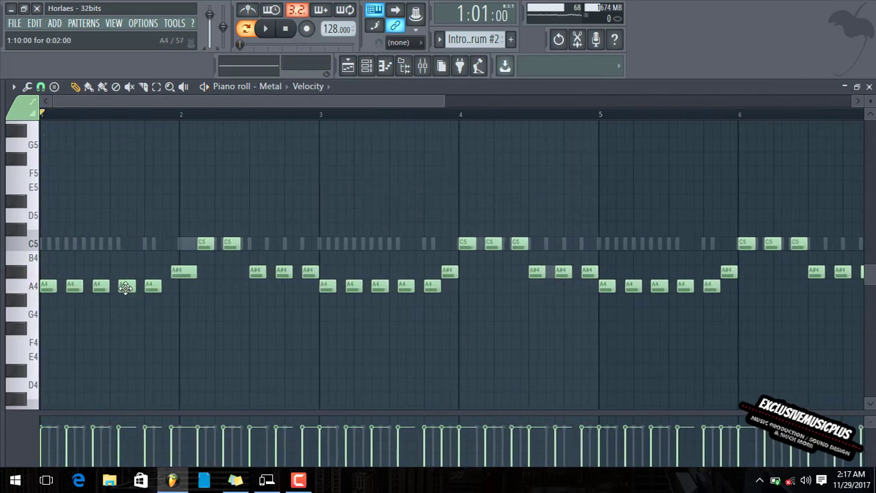
key("space")
key("space")
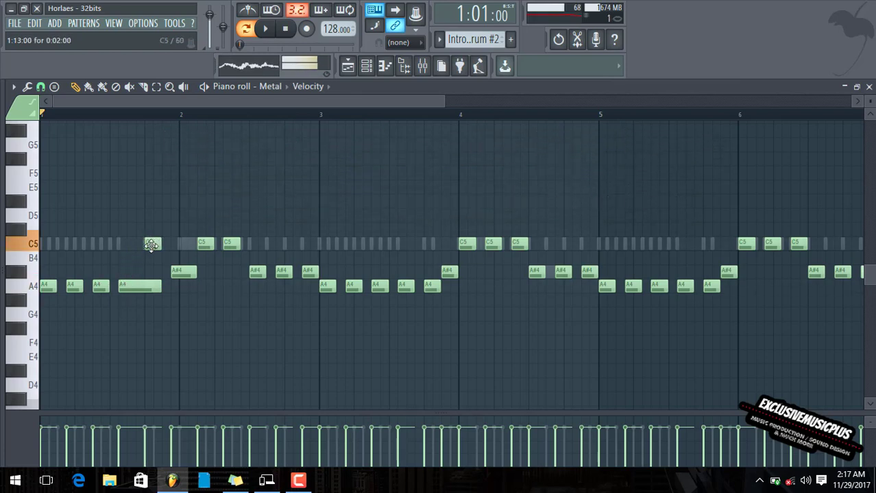
left_click_drag(443, 101, 196, 102)
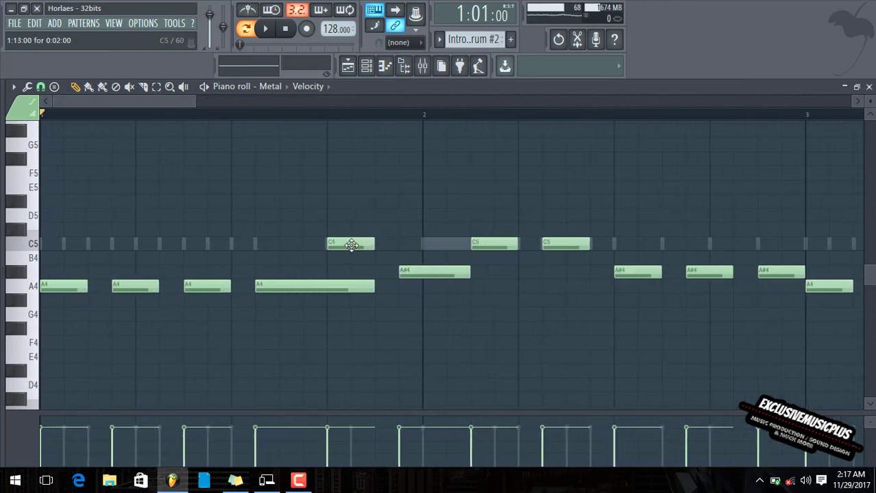
double_click(351, 246)
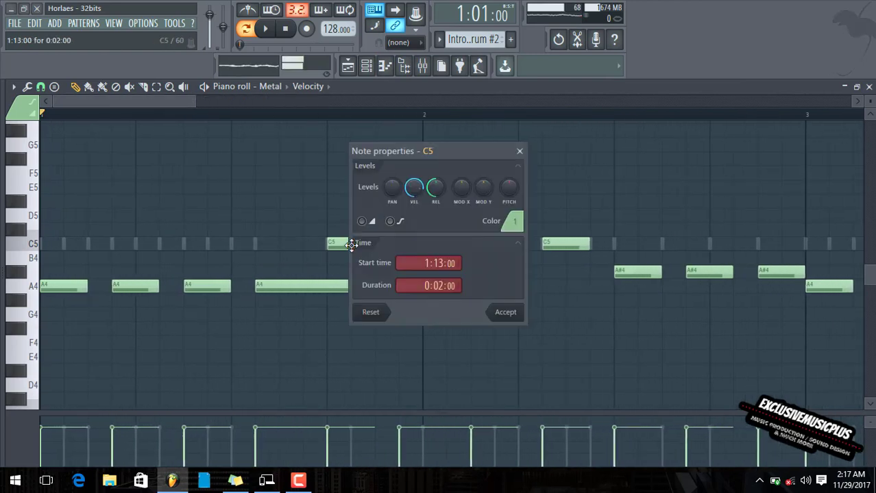
left_click(506, 313)
key("space")
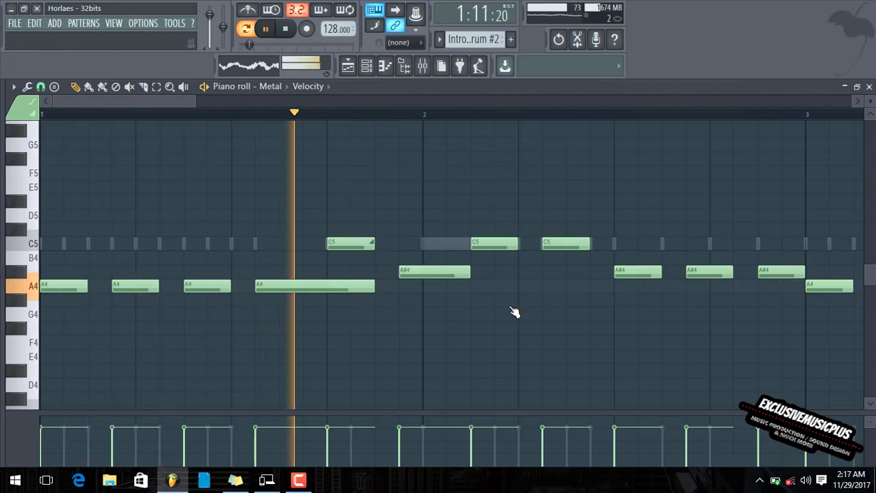
Step: In bar 3, replace the A4 at 3:13 with a two-step G4 slide note at 3:12 and extend the A4 at 3:10 to four steps
scroll(514, 312, "down", 2)
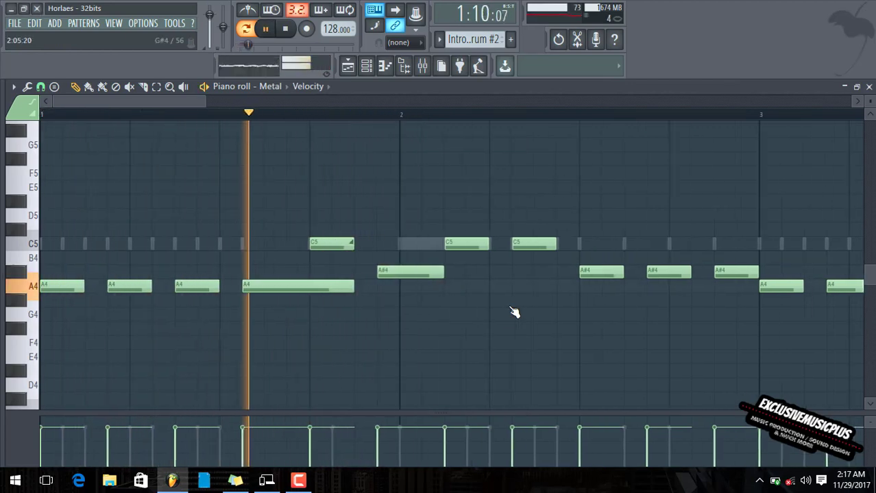
scroll(514, 312, "down", 2)
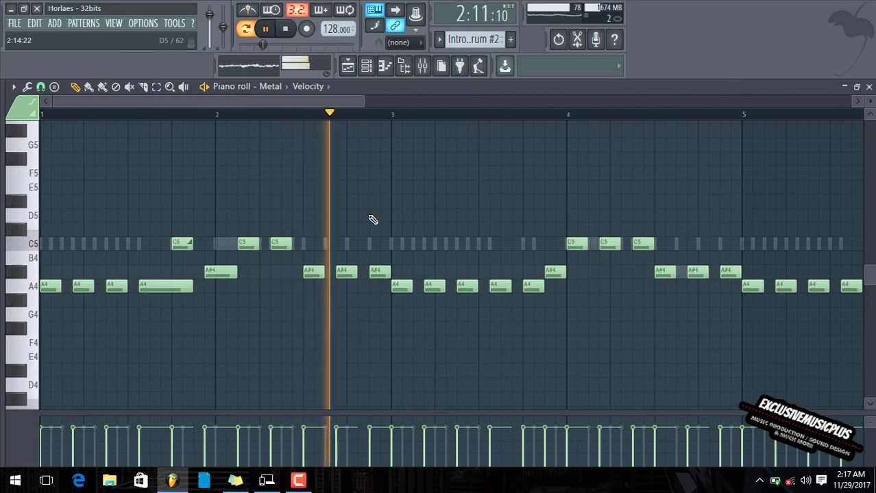
key("space")
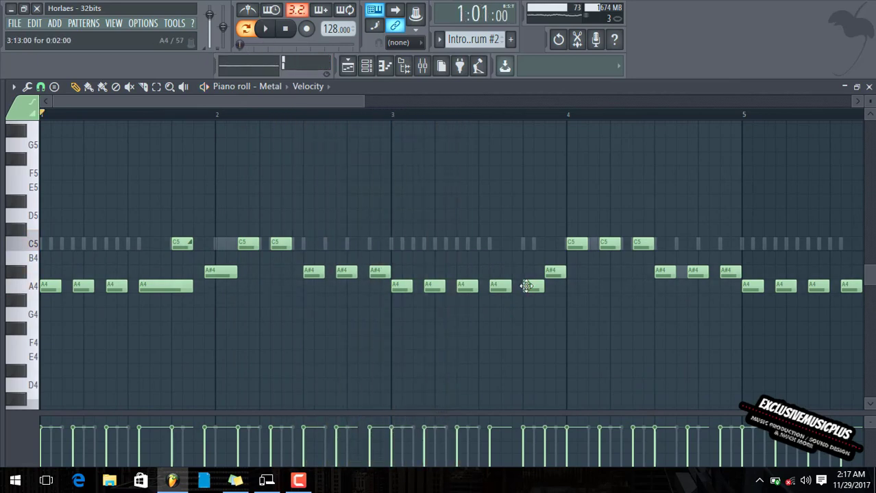
left_click_drag(512, 287, 535, 286)
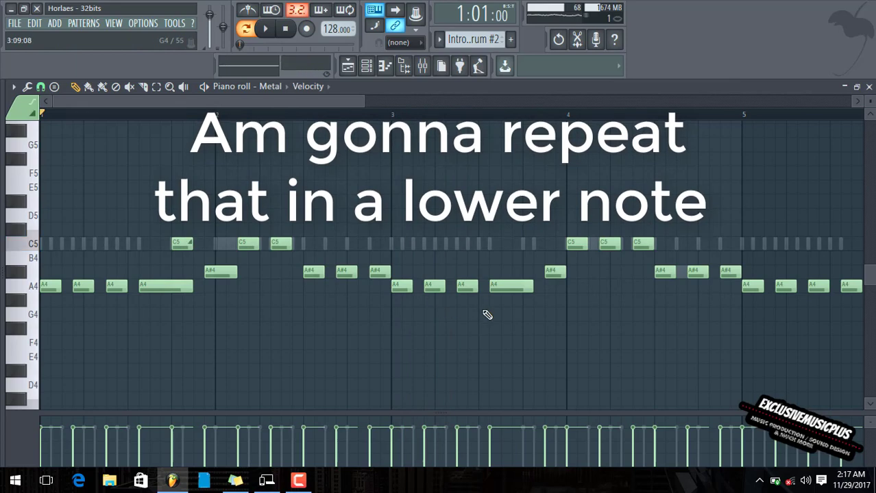
key("space")
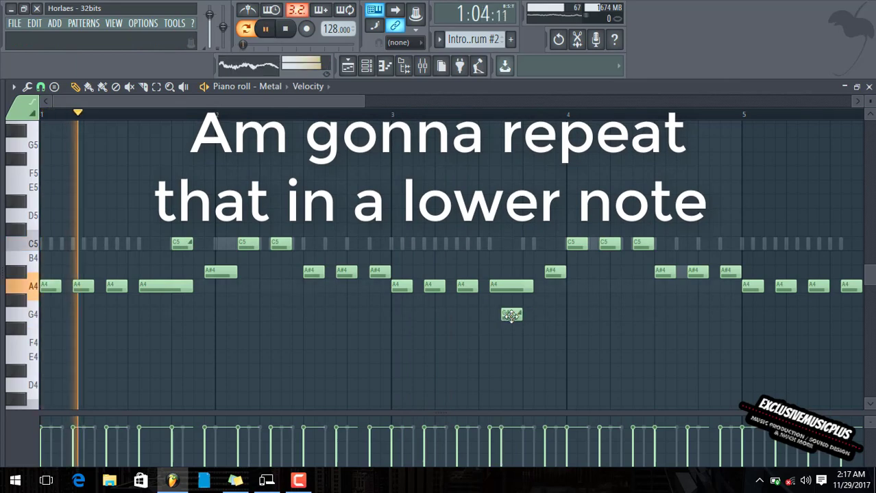
scroll(511, 317, "down", 1)
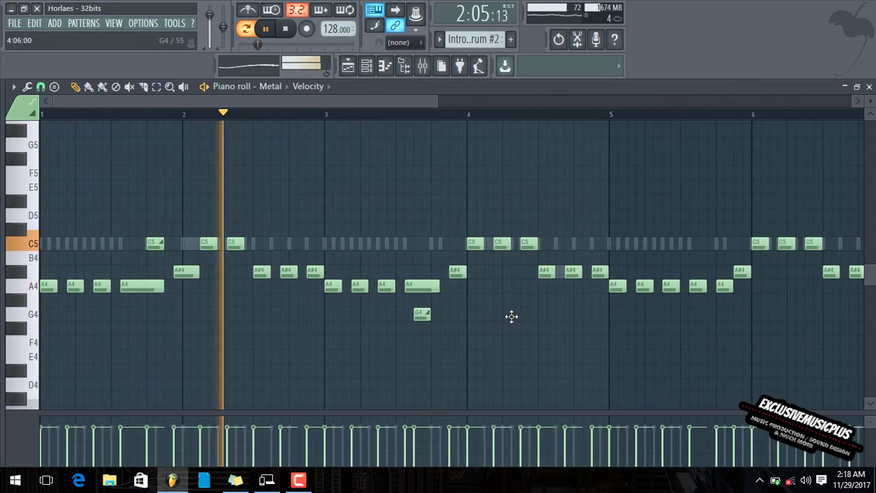
key("space")
key("space")
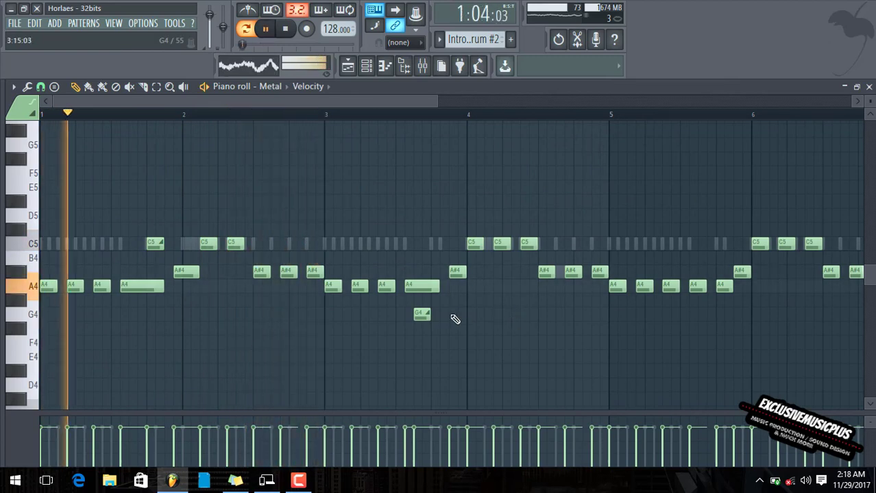
left_click_drag(421, 314, 431, 314)
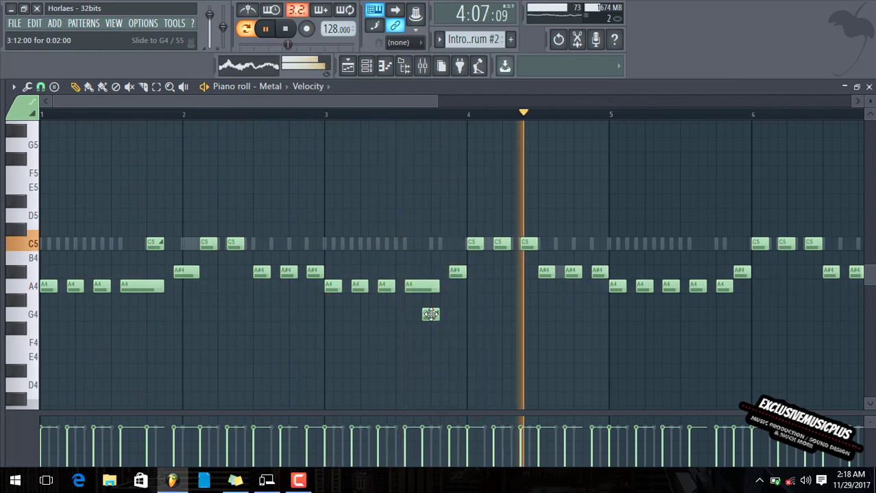
Step: Delete the A4 note at 5:13 in bar 5 and extend the A4 at 5:10 to four steps
left_click_drag(393, 104, 422, 110)
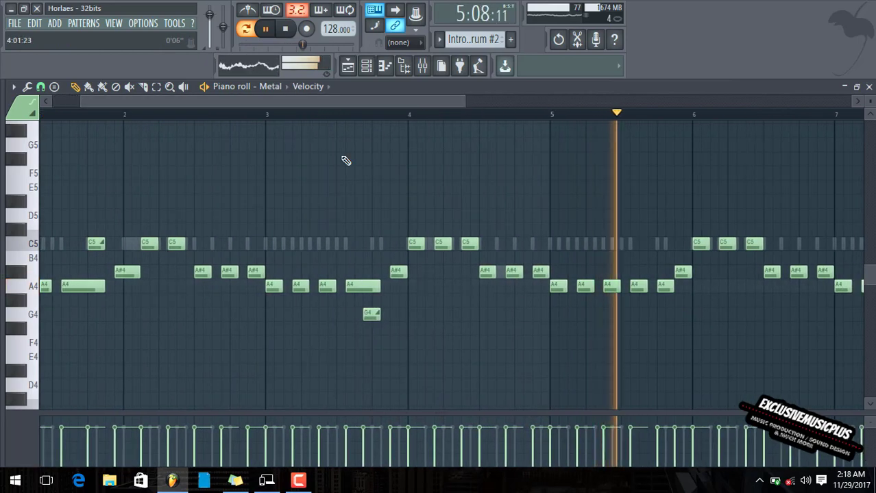
key("space")
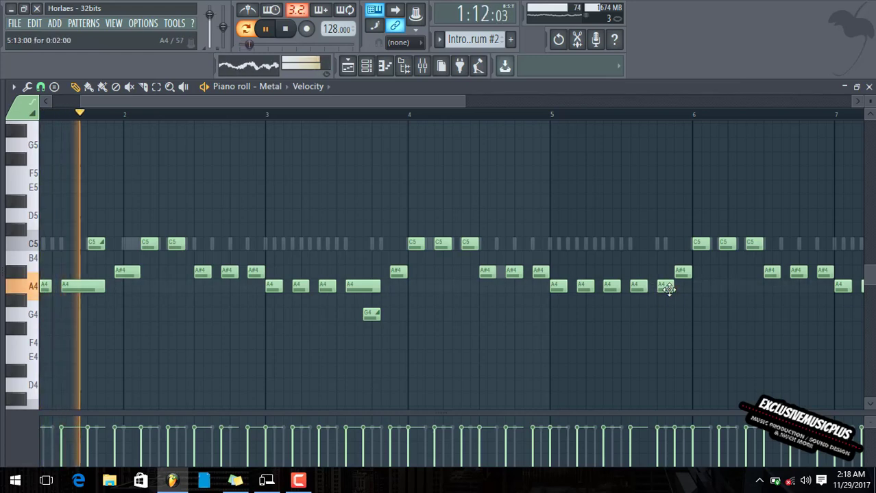
right_click(664, 289)
left_click_drag(646, 290, 663, 291)
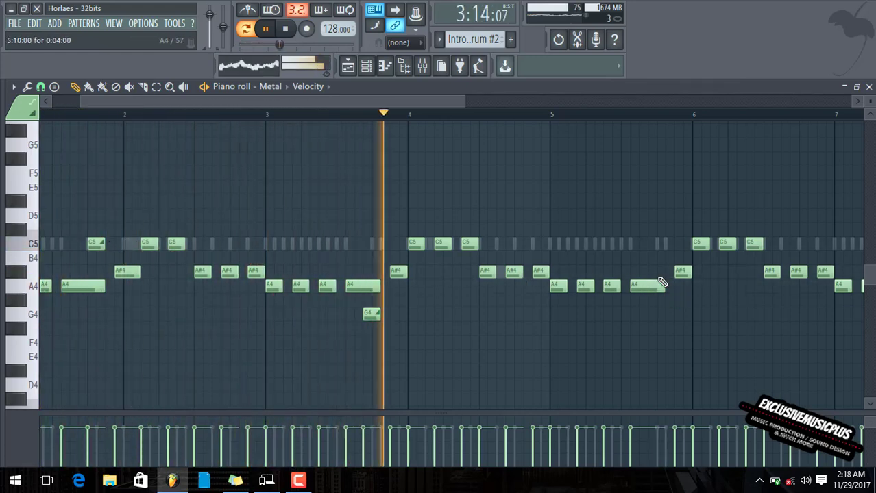
Step: Add a two-step slide note at 5:12, compare B4 and C5 during playback from bar 5, and settle on C5
left_click(652, 258)
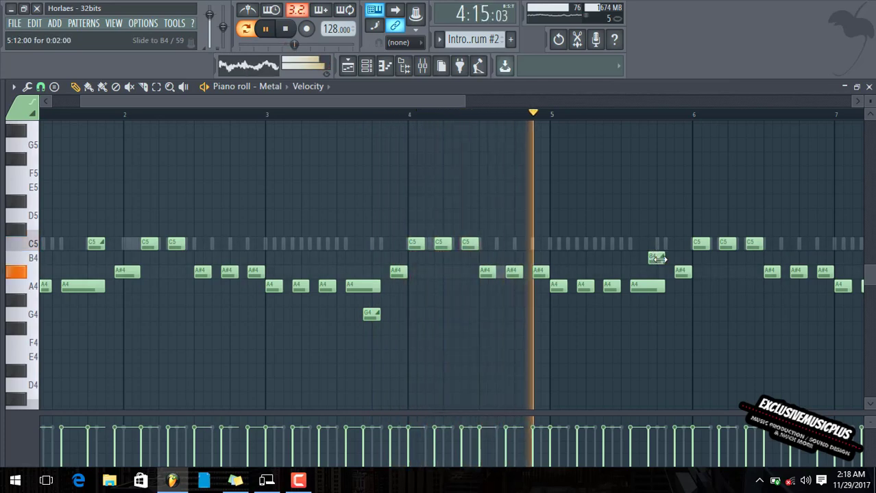
left_click_drag(654, 258, 651, 244)
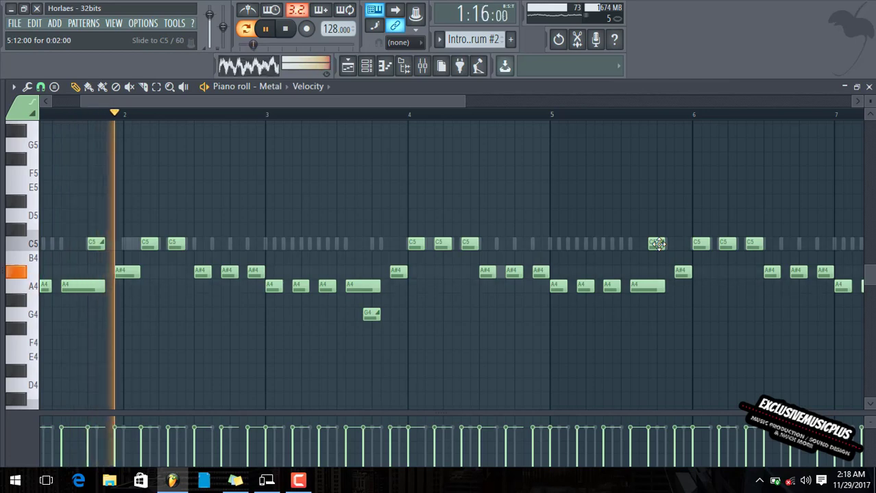
left_click_drag(657, 245, 658, 259)
key("space")
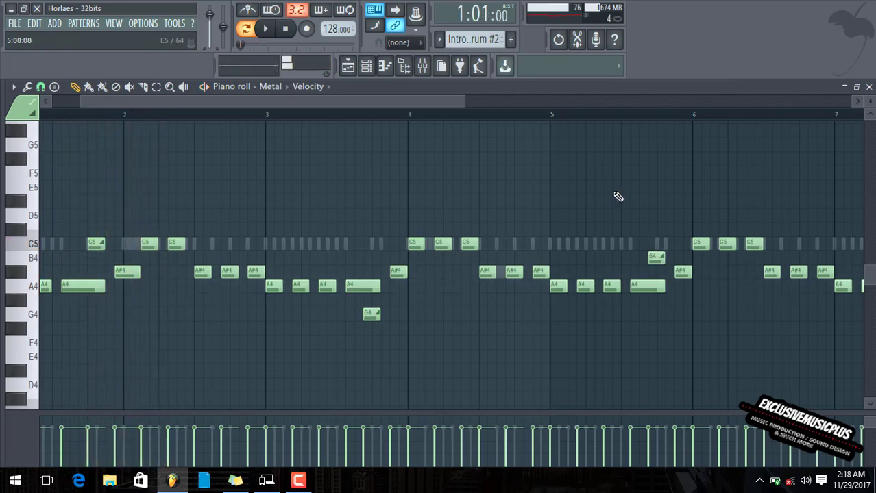
left_click(554, 114)
key("space")
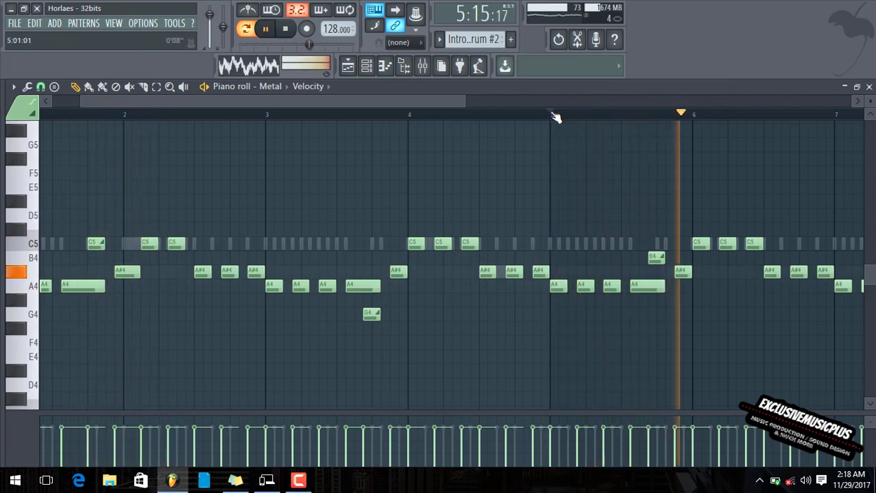
key("space")
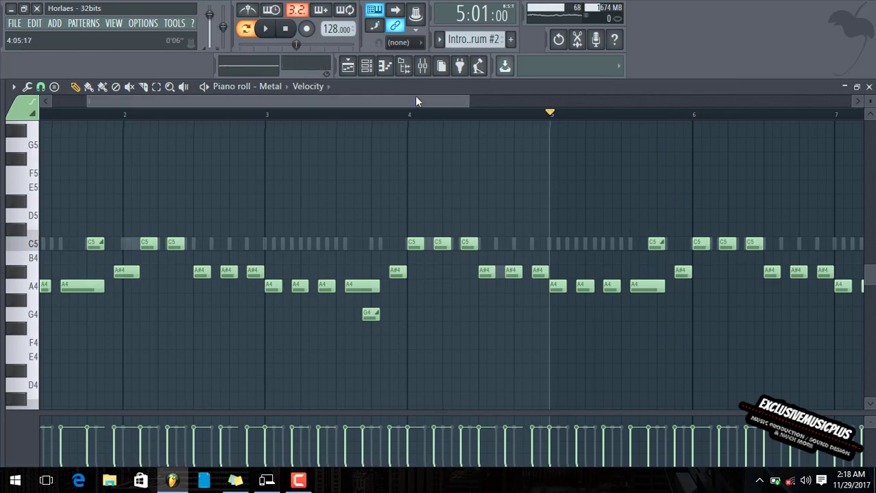
Step: In bar 7, replace the A4 at 7:13 with a two-step G4 slide note at 7:12 and extend the A4 at 7:10 to four steps
left_click_drag(415, 100, 513, 108)
key("space")
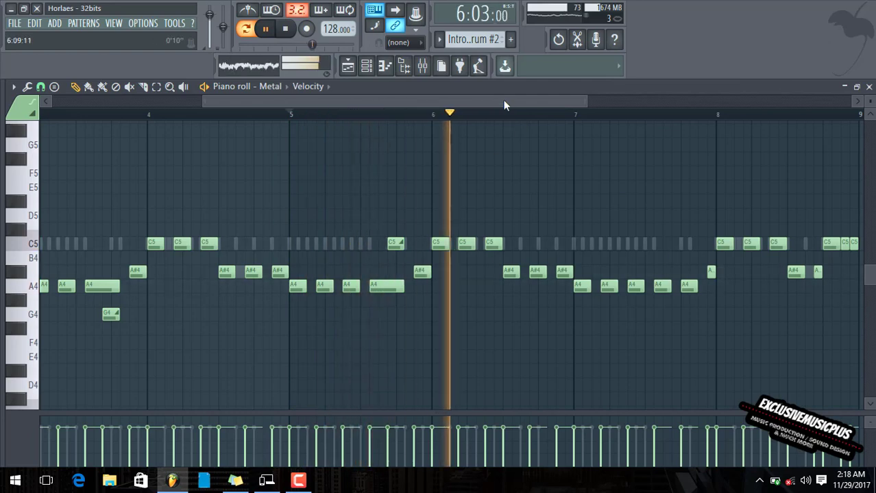
left_click_drag(504, 100, 619, 108)
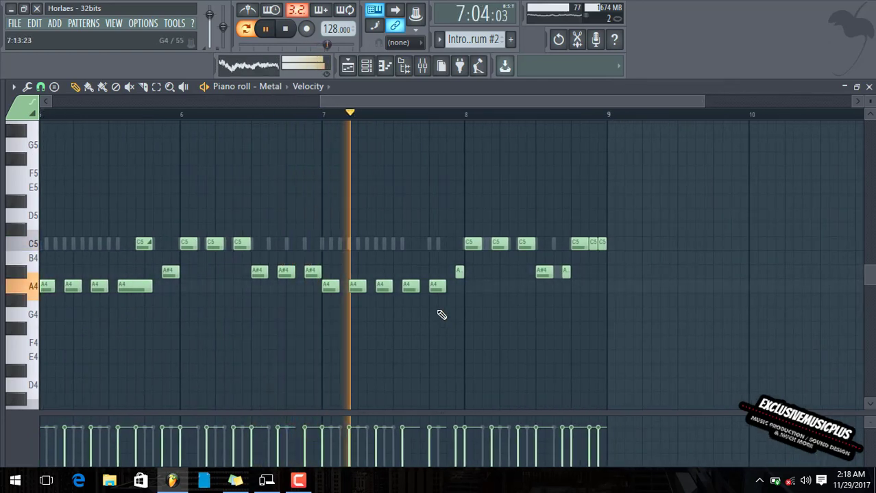
right_click(435, 287)
key("space")
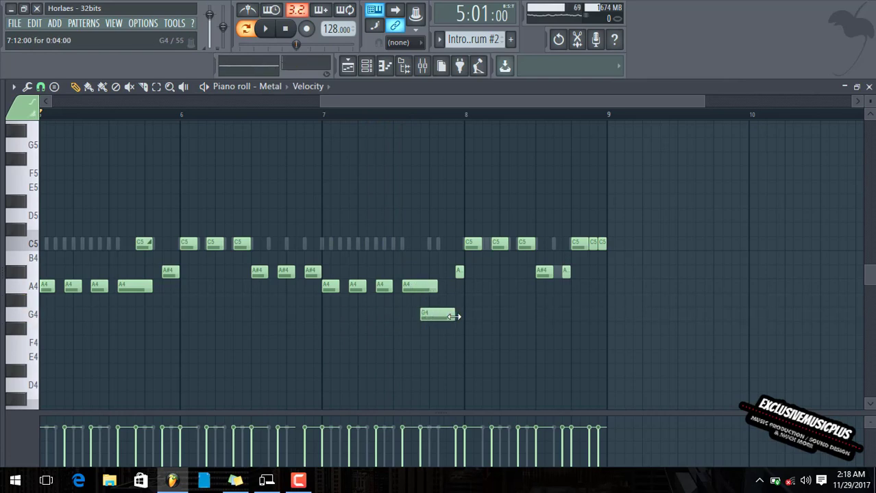
double_click(428, 316)
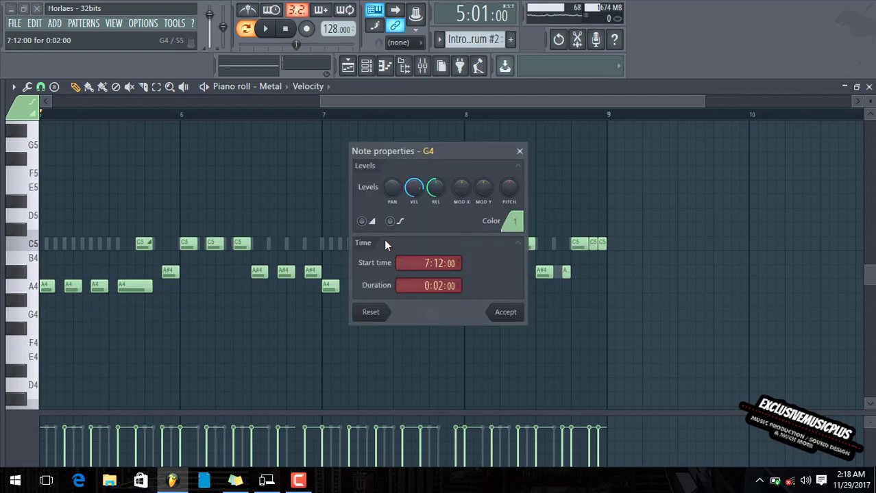
key("Return")
key("space")
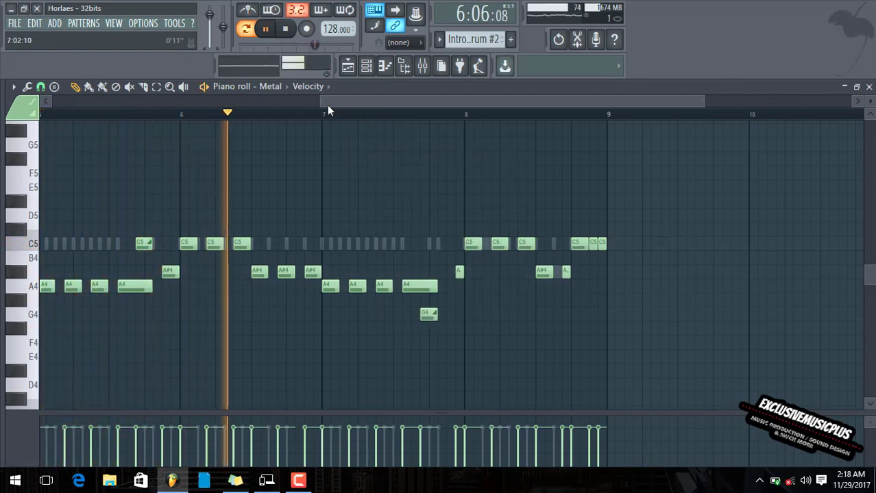
Step: Review the whole bass line during playback, close its piano roll, and fill the VEH2 Cl..s - 002 channel every 4 steps
left_click_drag(322, 103, 231, 88)
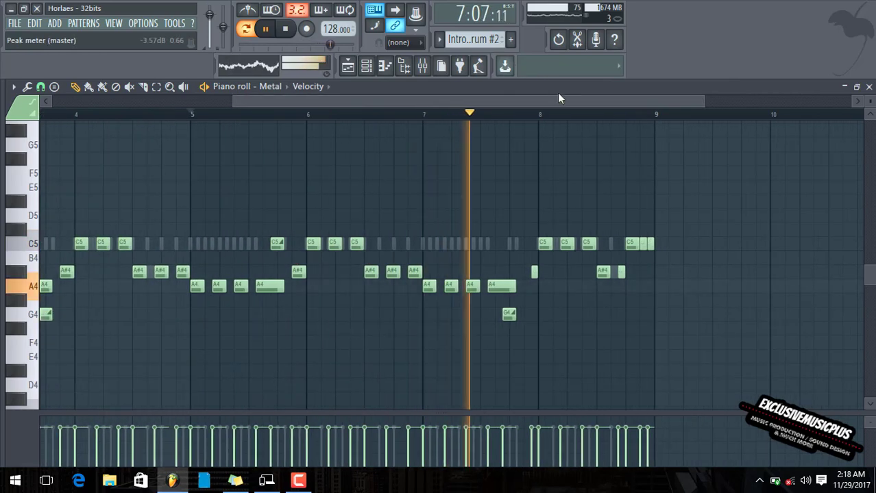
left_click_drag(525, 103, 346, 103)
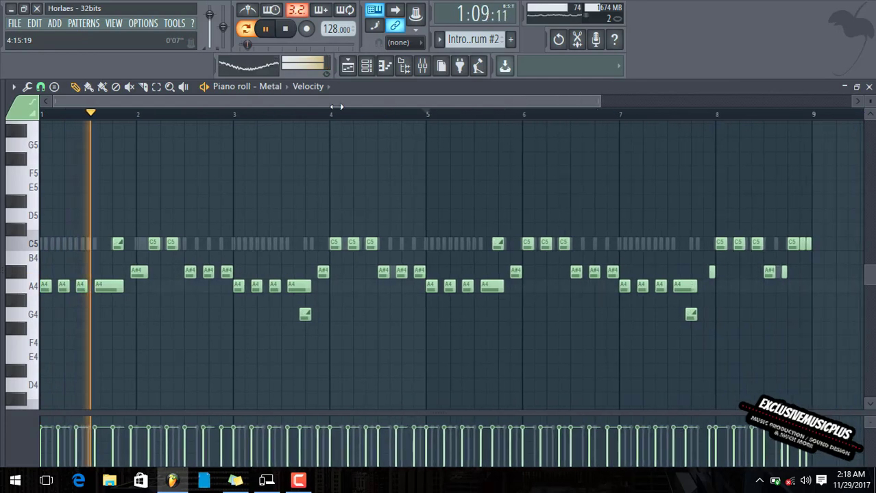
left_click_drag(524, 104, 786, 131)
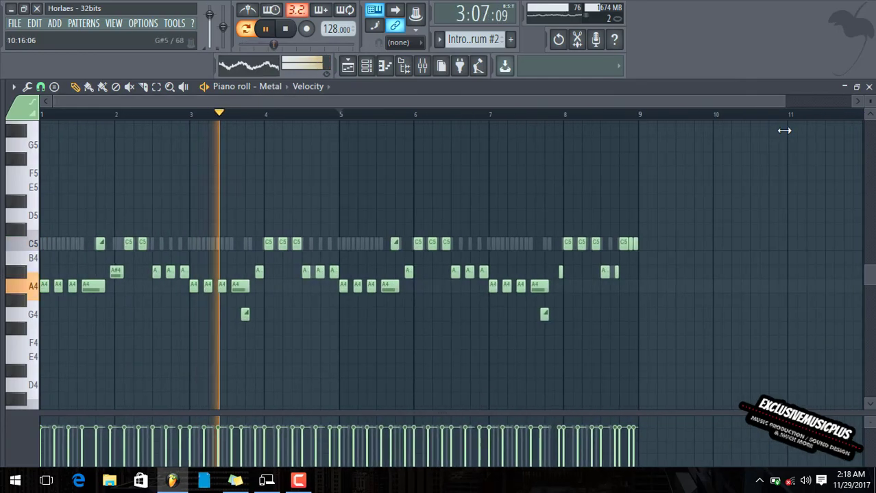
left_click(869, 87)
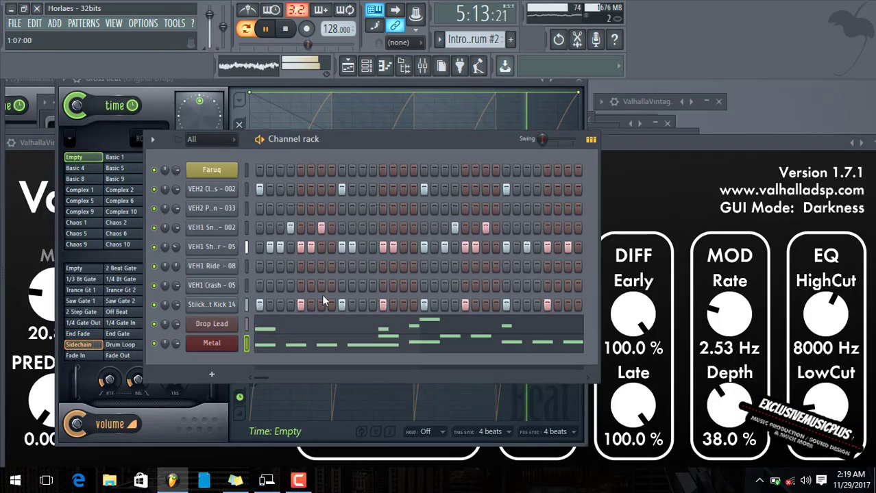
right_click(211, 190)
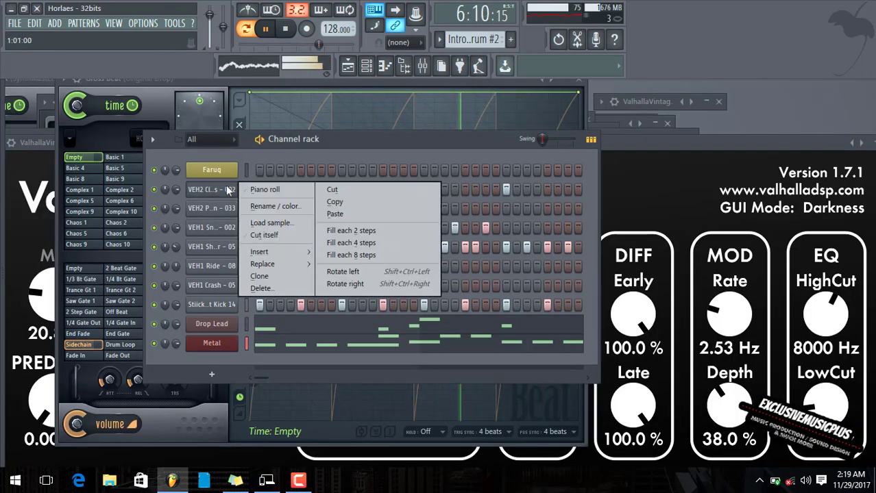
left_click(372, 236)
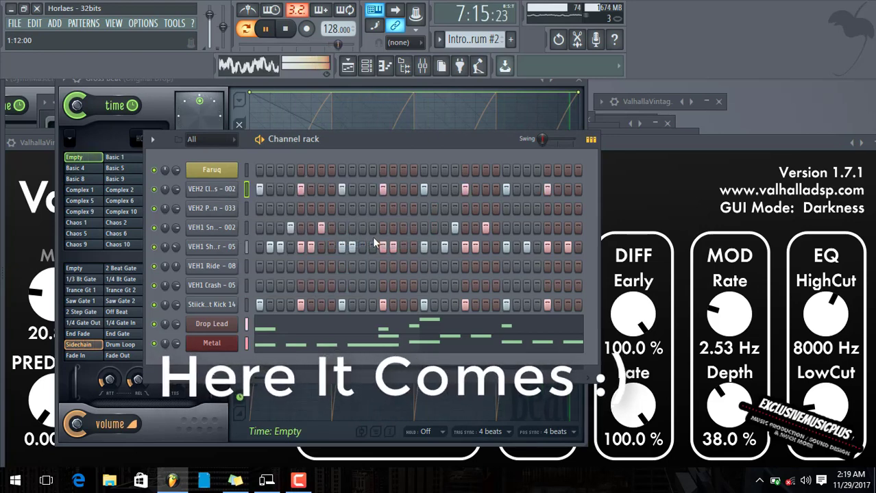